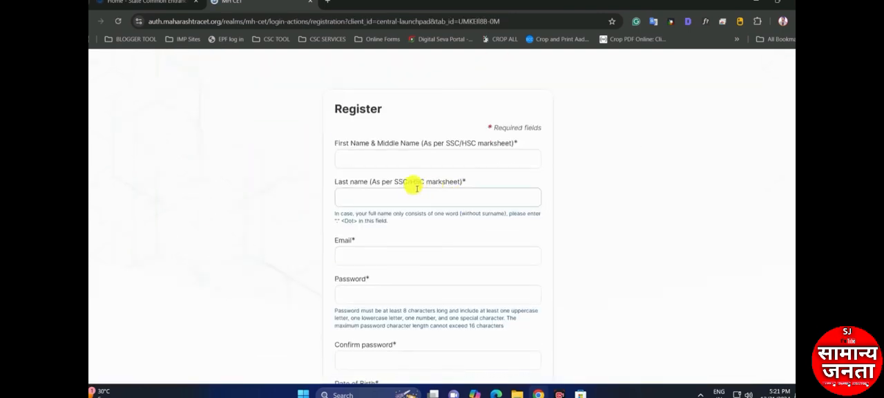
Examine the First Name & Middle Name and Last name fields of the MH CET registration form
{"action": "left_click_drag", "start_coordinate": [337, 143], "coordinate": [415, 145]}
{"action": "left_click", "coordinate": [368, 163]}
{"action": "left_click", "coordinate": [409, 173]}
{"action": "left_click", "coordinate": [413, 158]}
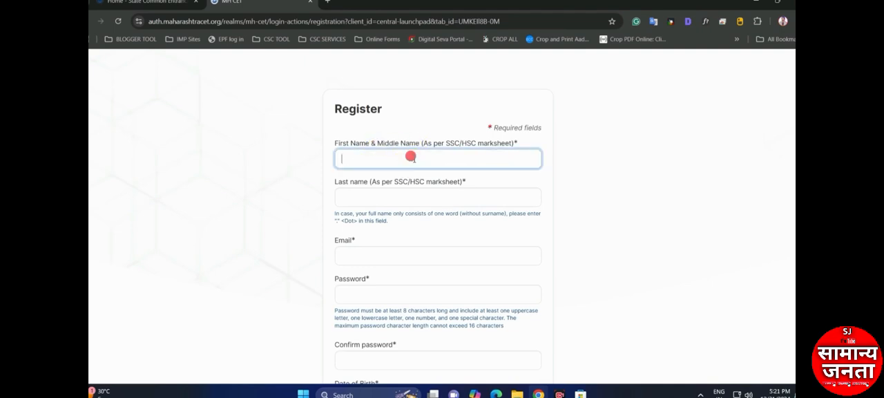
{"action": "left_click", "coordinate": [457, 146]}
{"action": "left_click", "coordinate": [486, 152]}
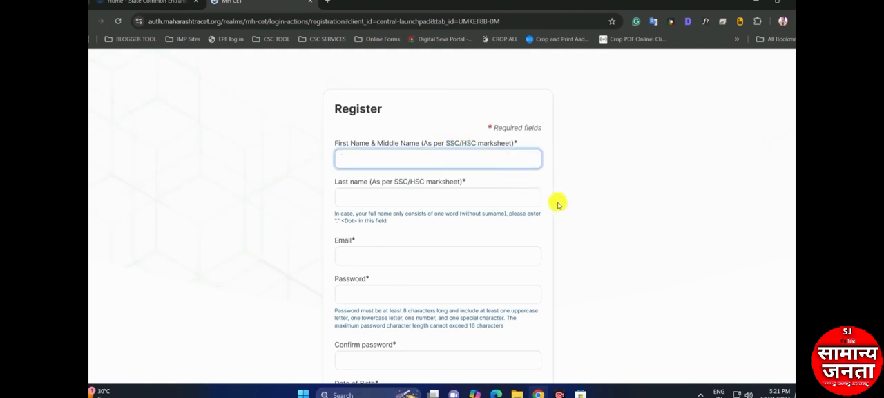
{"action": "left_click", "coordinate": [415, 197]}
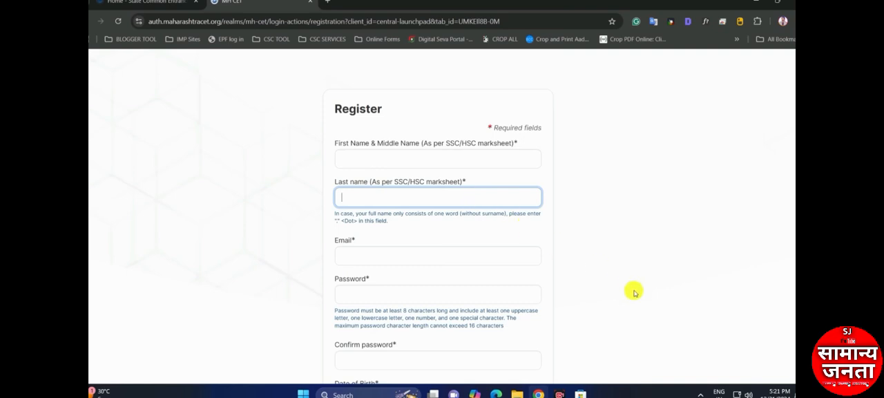
{"action": "scroll", "coordinate": [667, 374], "scroll_direction": "down", "scroll_amount": 1}
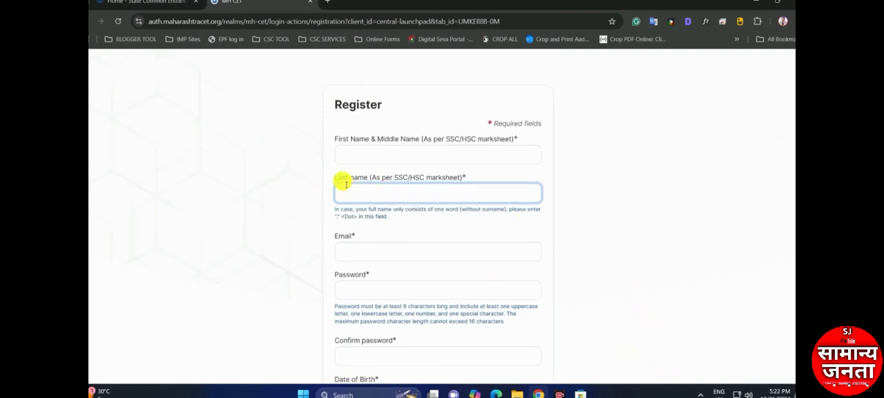
{"action": "left_click_drag", "start_coordinate": [390, 181], "coordinate": [435, 182]}
{"action": "left_click", "coordinate": [437, 186]}
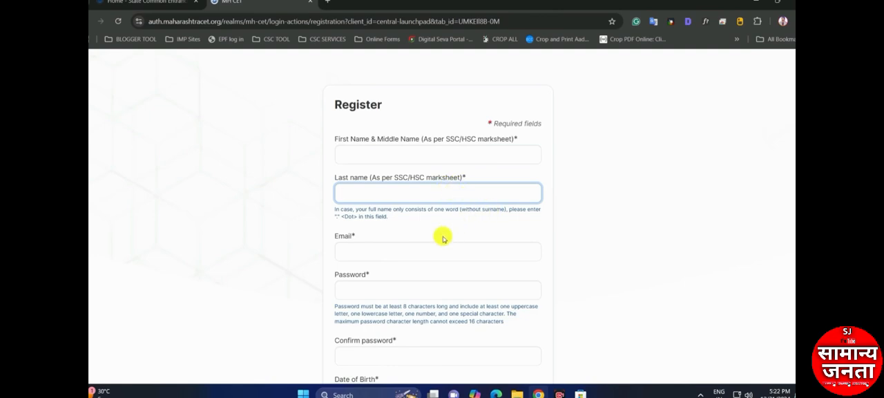
Examine the Email, Password, Confirm password and Date of Birth fields, including the years offered in the date picker
{"action": "left_click", "coordinate": [416, 253]}
{"action": "scroll", "coordinate": [410, 253], "scroll_direction": "down", "scroll_amount": 2}
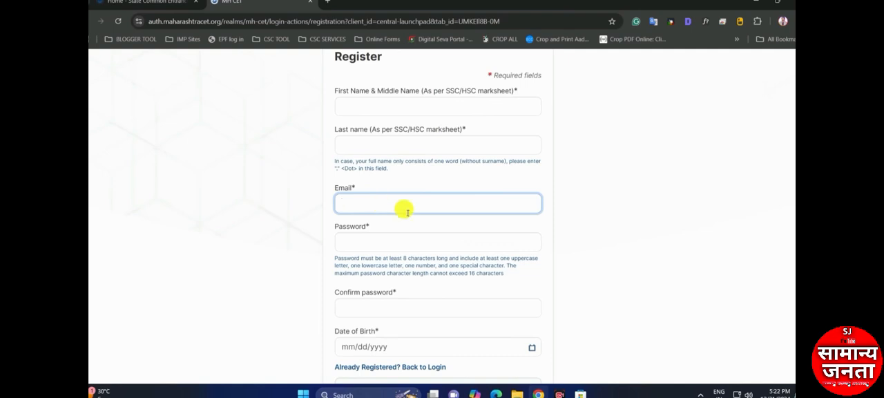
{"action": "left_click_drag", "start_coordinate": [335, 188], "coordinate": [394, 239]}
{"action": "scroll", "coordinate": [371, 228], "scroll_direction": "down", "scroll_amount": 1}
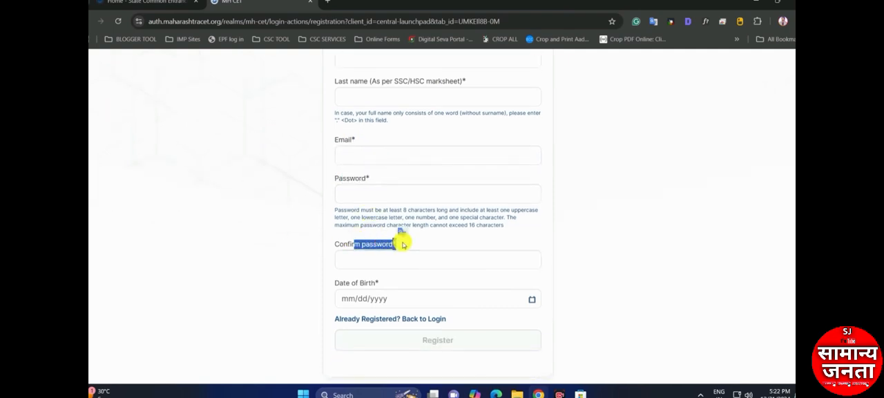
{"action": "left_click", "coordinate": [378, 259]}
{"action": "scroll", "coordinate": [406, 262], "scroll_direction": "down", "scroll_amount": 1}
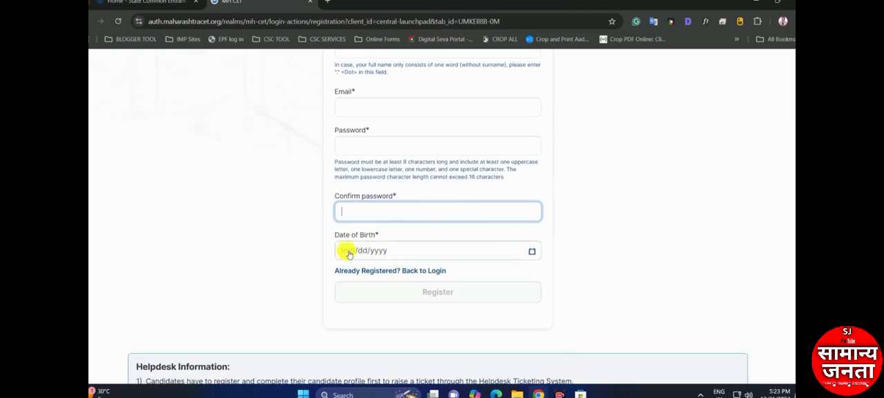
{"action": "left_click", "coordinate": [365, 246]}
{"action": "left_click", "coordinate": [366, 117]}
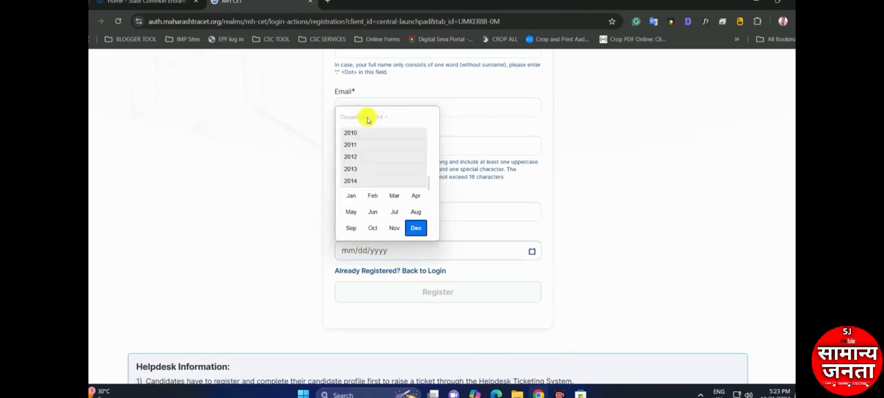
{"action": "scroll", "coordinate": [360, 190], "scroll_direction": "up", "scroll_amount": 3}
{"action": "scroll", "coordinate": [358, 188], "scroll_direction": "up", "scroll_amount": 2}
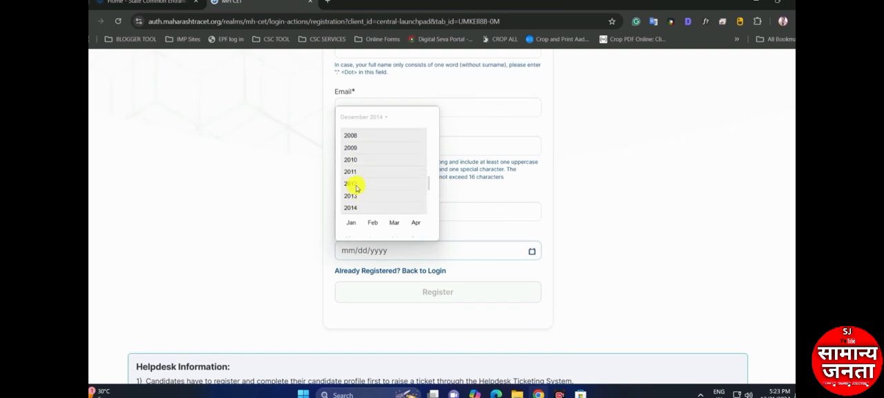
{"action": "scroll", "coordinate": [357, 184], "scroll_direction": "up", "scroll_amount": 1}
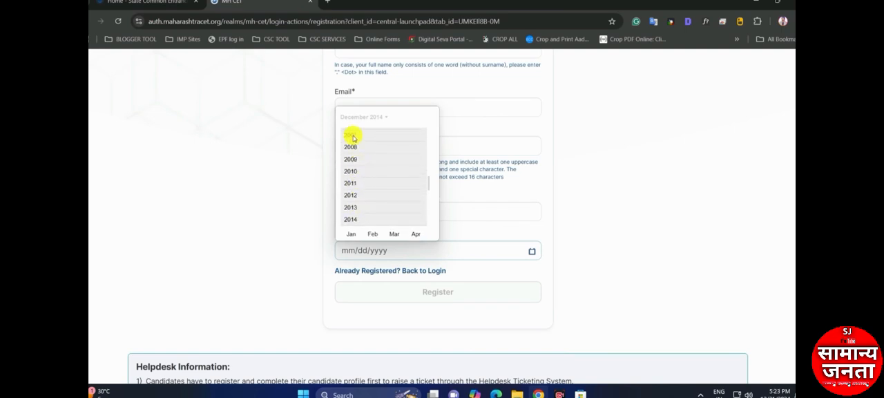
{"action": "left_click", "coordinate": [486, 192]}
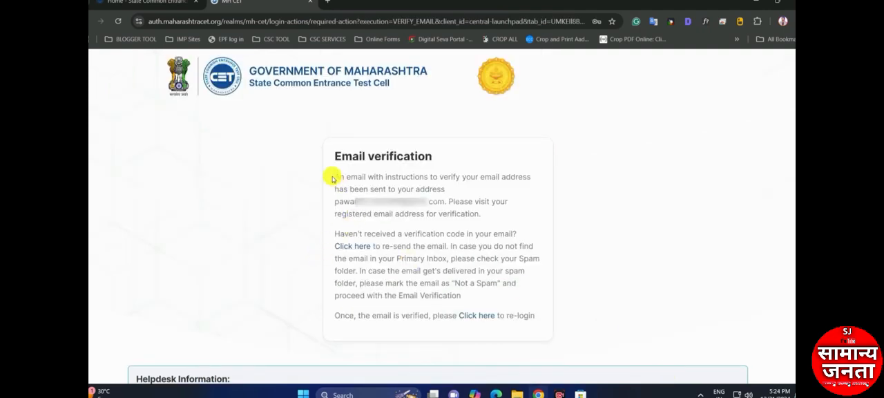
Verify the registered account through the Verify Email link in the State CET Cell message
{"action": "left_click_drag", "start_coordinate": [332, 178], "coordinate": [406, 165]}
{"action": "left_click", "coordinate": [390, 190]}
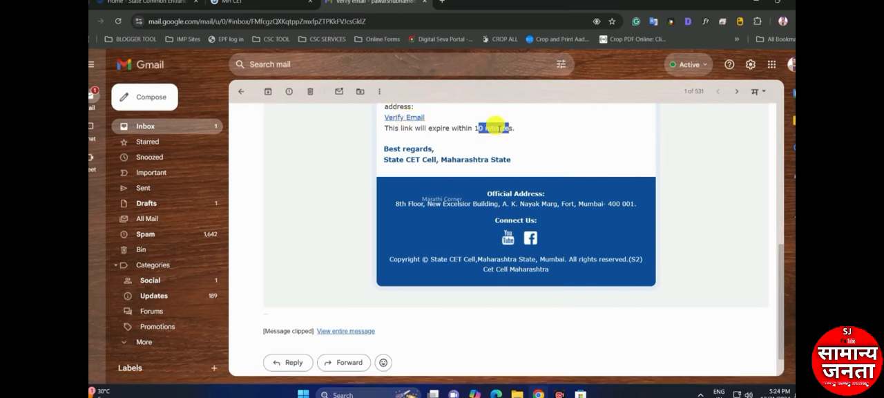
{"action": "left_click", "coordinate": [404, 117]}
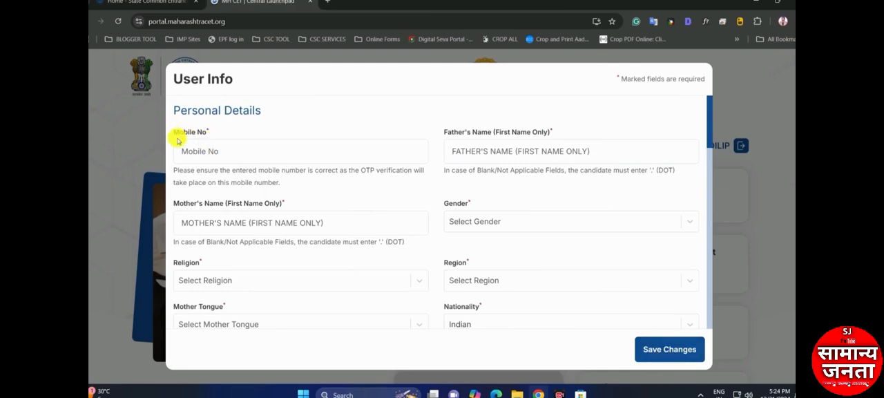
Examine the Mobile No, Father's Name and Mother's Name fields in the Personal Details section
{"action": "left_click", "coordinate": [242, 148]}
{"action": "left_click_drag", "start_coordinate": [440, 137], "coordinate": [495, 137]}
{"action": "left_click", "coordinate": [520, 138]}
{"action": "left_click", "coordinate": [514, 151]}
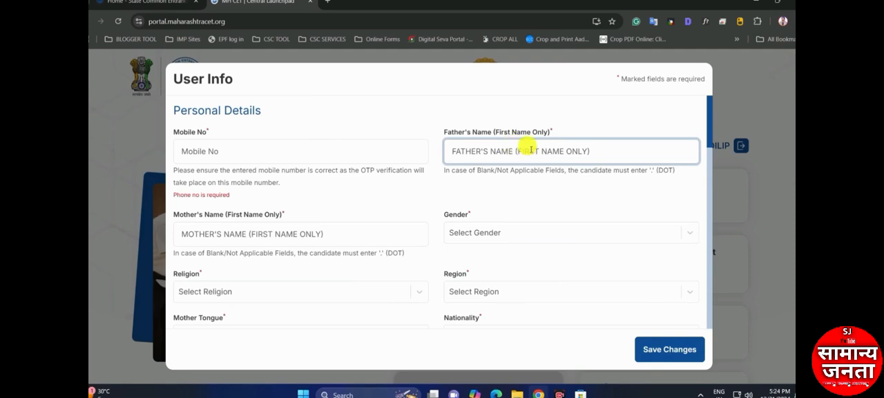
{"action": "scroll", "coordinate": [231, 193], "scroll_direction": "down", "scroll_amount": 1}
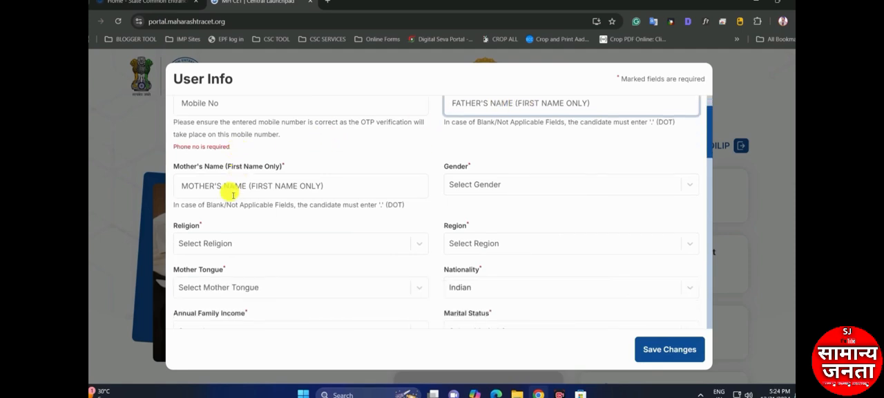
{"action": "left_click_drag", "start_coordinate": [173, 166], "coordinate": [245, 179]}
{"action": "left_click", "coordinate": [236, 184]}
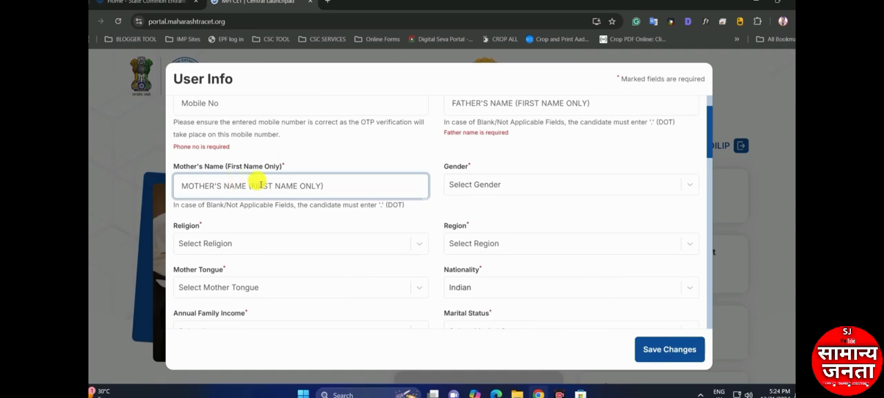
Set the gender to Male and the religion to Hindu in the personal details
{"action": "left_click", "coordinate": [454, 183]}
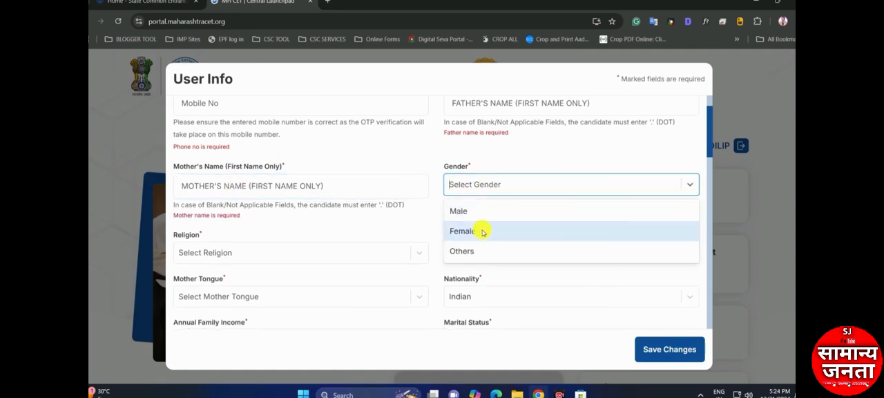
{"action": "left_click", "coordinate": [472, 211]}
{"action": "scroll", "coordinate": [387, 216], "scroll_direction": "down", "scroll_amount": 1}
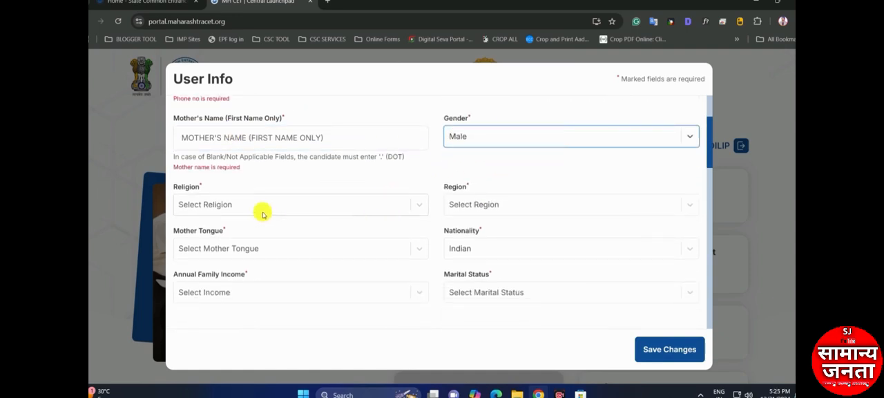
{"action": "left_click", "coordinate": [262, 204]}
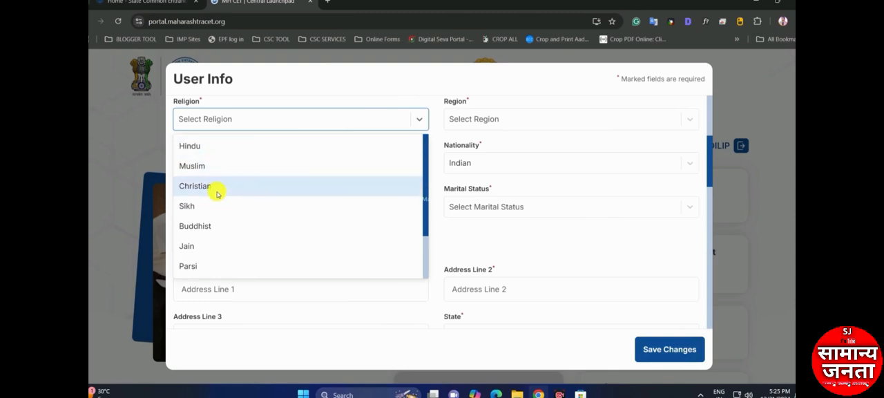
{"action": "left_click", "coordinate": [216, 147]}
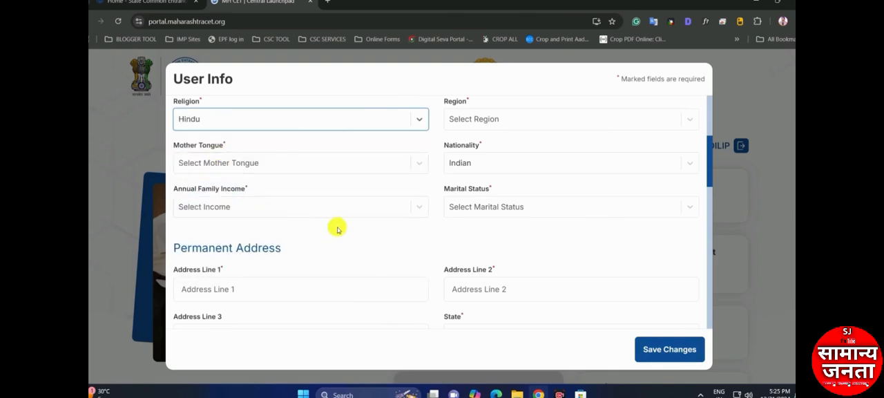
Set the region to Rural and the mother tongue to Marathi in the personal details
{"action": "left_click", "coordinate": [498, 120]}
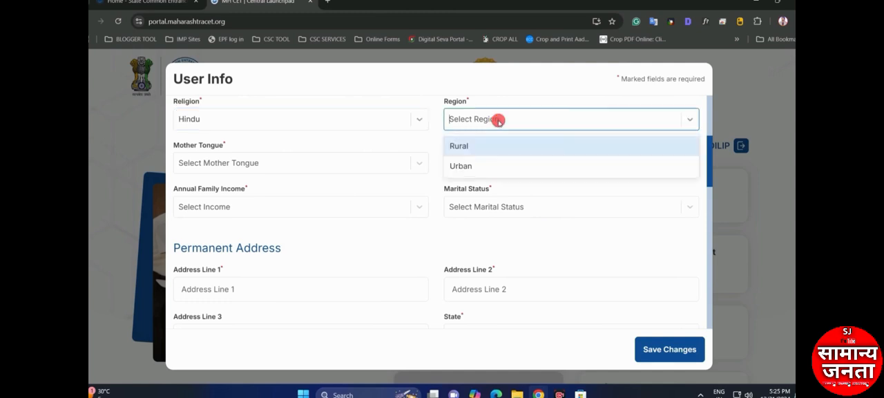
{"action": "scroll", "coordinate": [476, 124], "scroll_direction": "up", "scroll_amount": 1}
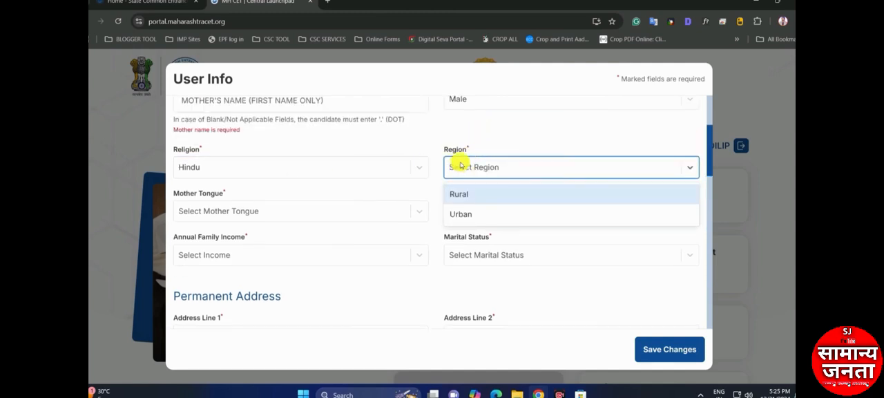
{"action": "left_click", "coordinate": [479, 197]}
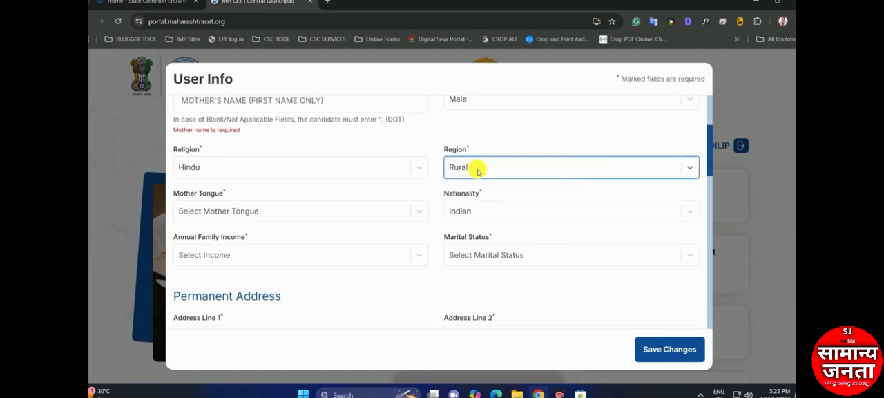
{"action": "left_click", "coordinate": [230, 211]}
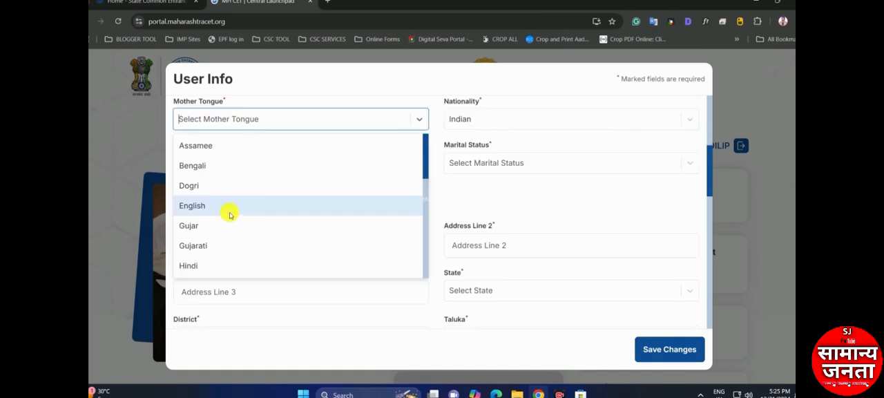
{"action": "scroll", "coordinate": [220, 163], "scroll_direction": "down", "scroll_amount": 3}
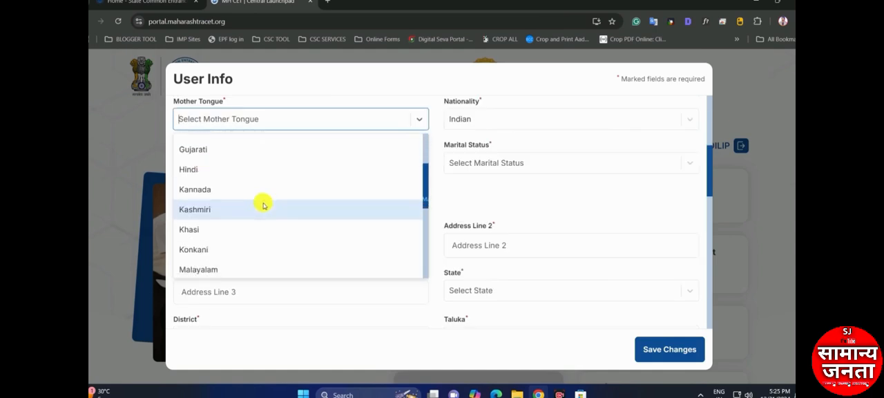
{"action": "scroll", "coordinate": [260, 201], "scroll_direction": "down", "scroll_amount": 3}
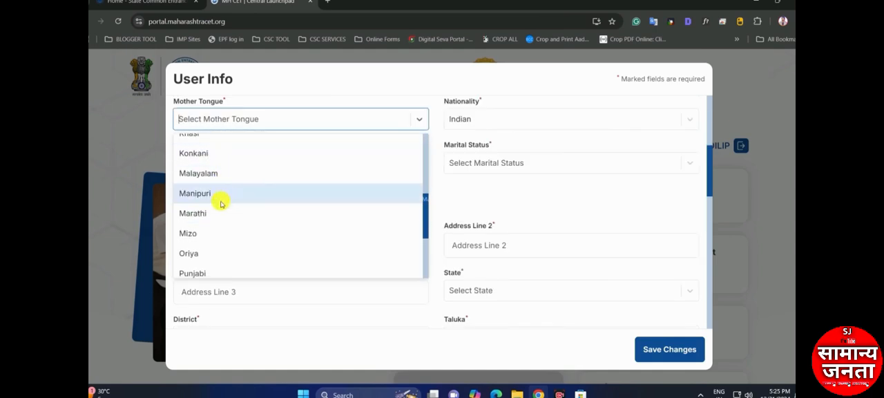
{"action": "left_click", "coordinate": [220, 213]}
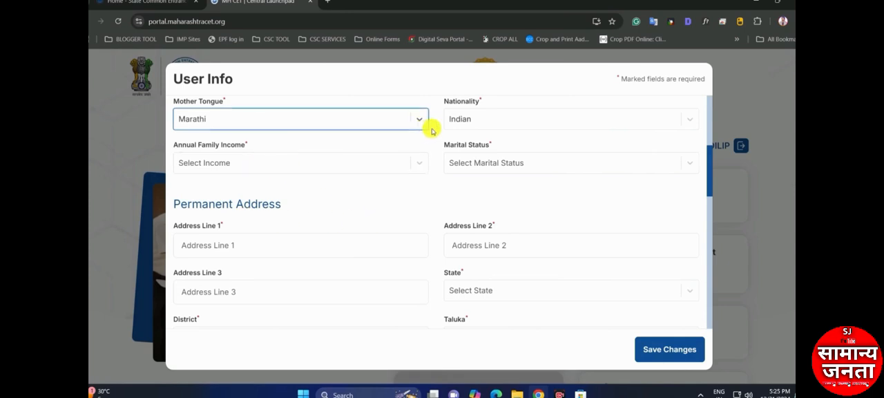
Keep Indian as the nationality and set the annual family income to 15,001 - 50,000
{"action": "left_click", "coordinate": [476, 118]}
{"action": "left_click", "coordinate": [469, 122]}
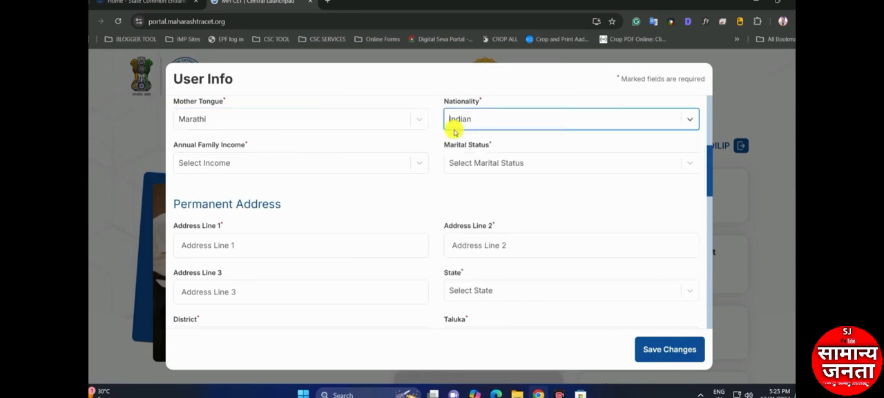
{"action": "left_click", "coordinate": [207, 161]}
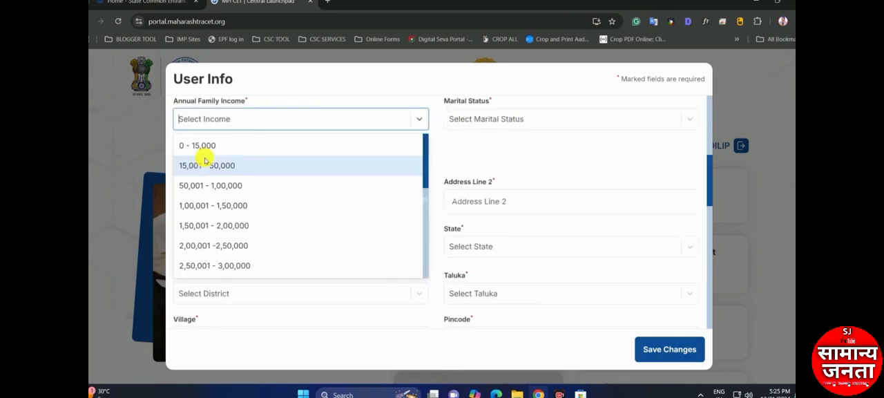
{"action": "left_click", "coordinate": [239, 164]}
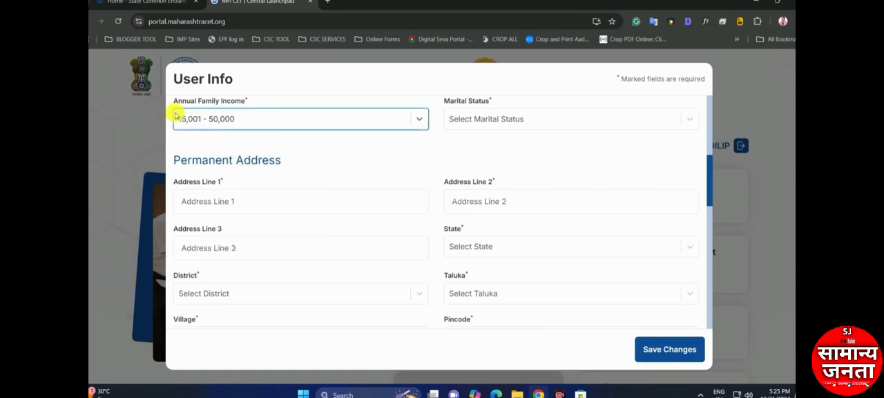
{"action": "left_click", "coordinate": [257, 118]}
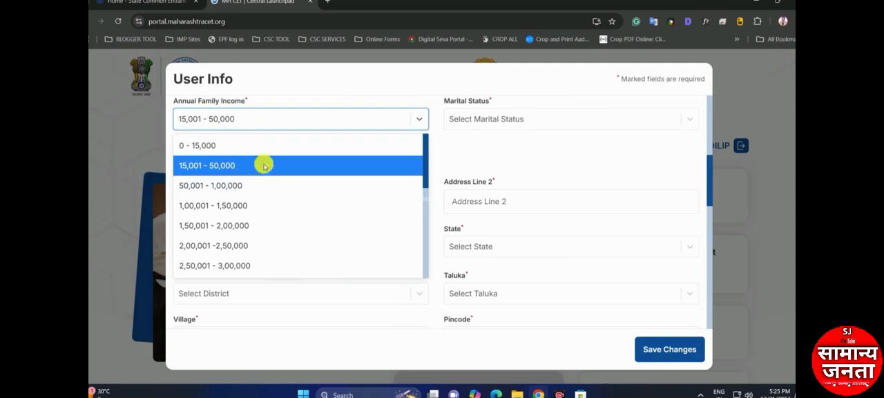
{"action": "left_click", "coordinate": [271, 164]}
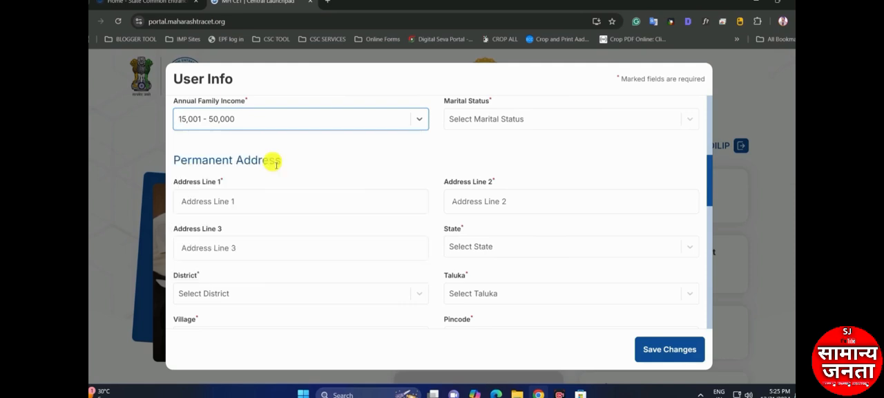
Set the marital status to UnMarried in the personal details
{"action": "left_click", "coordinate": [492, 119]}
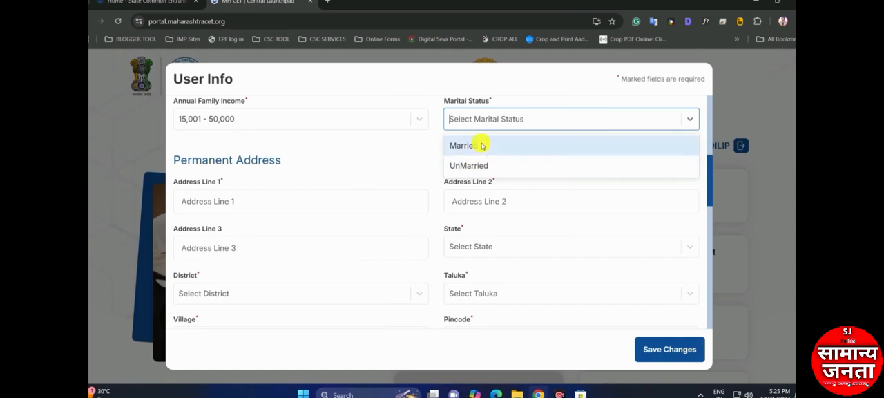
{"action": "left_click", "coordinate": [484, 166]}
{"action": "scroll", "coordinate": [304, 183], "scroll_direction": "down", "scroll_amount": 1}
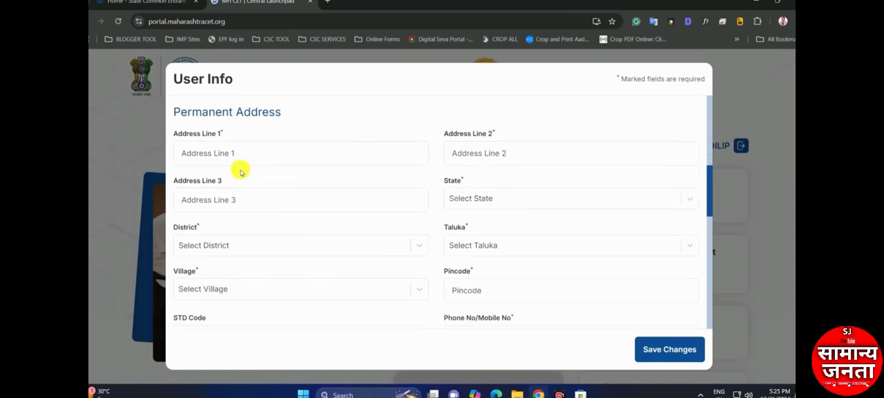
Set the state of the permanent address to Maharashtra
{"action": "left_click", "coordinate": [205, 153]}
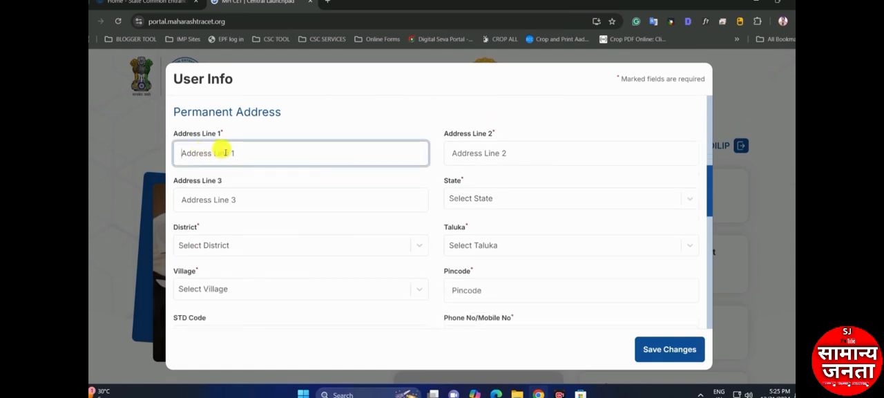
{"action": "left_click", "coordinate": [481, 154]}
{"action": "left_click", "coordinate": [257, 207]}
{"action": "left_click", "coordinate": [449, 207]}
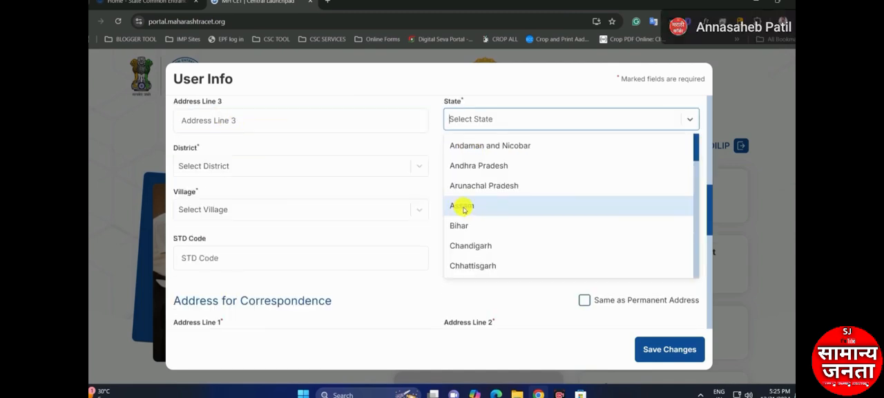
{"action": "type", "text": "m"}
{"action": "left_click", "coordinate": [487, 166]}
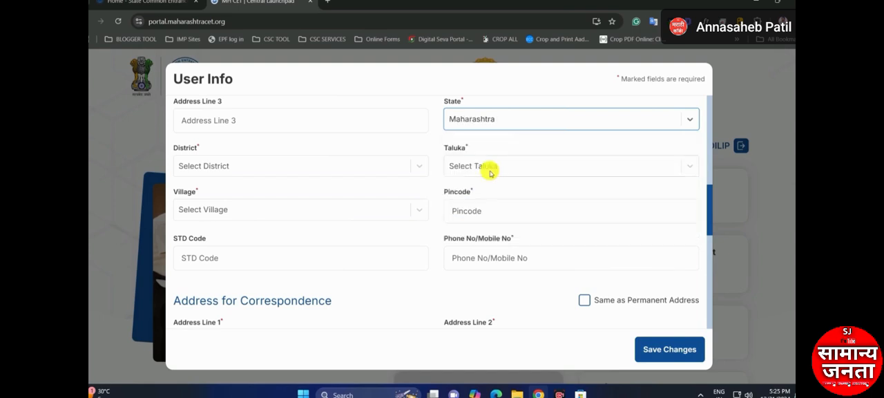
Set the permanent address district to Pune and the taluka to Purandhar
{"action": "left_click", "coordinate": [300, 168]}
{"action": "type", "text": "p"}
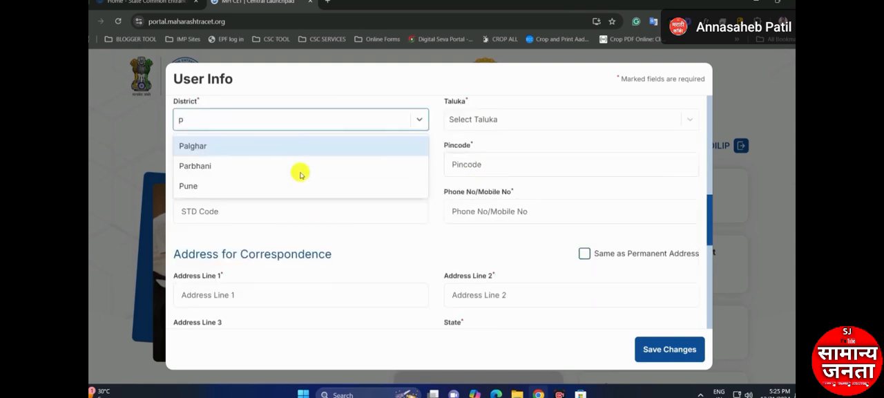
{"action": "type", "text": "u"}
{"action": "left_click", "coordinate": [401, 146]}
{"action": "left_click", "coordinate": [354, 164]}
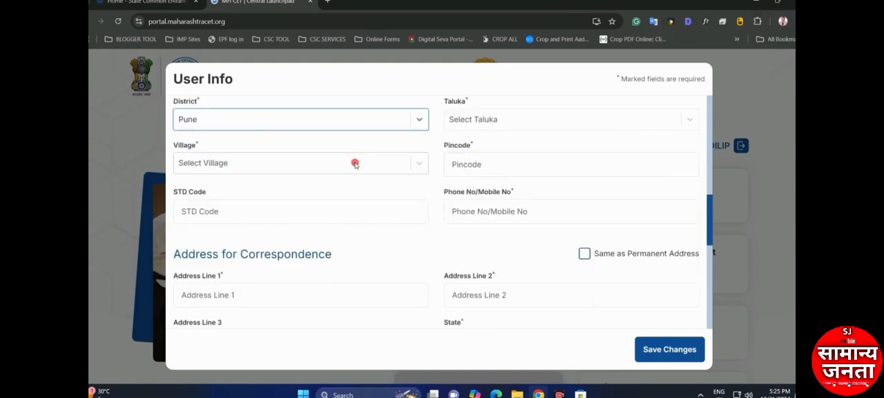
{"action": "left_click", "coordinate": [479, 118]}
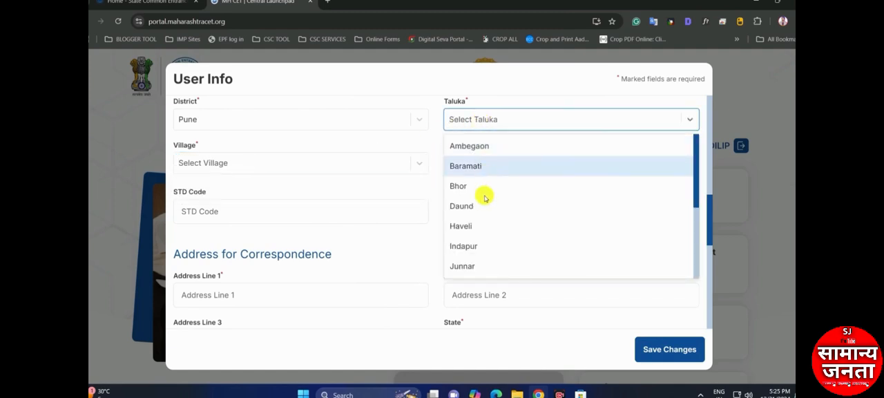
{"action": "scroll", "coordinate": [483, 221], "scroll_direction": "down", "scroll_amount": 3}
{"action": "left_click", "coordinate": [489, 264]}
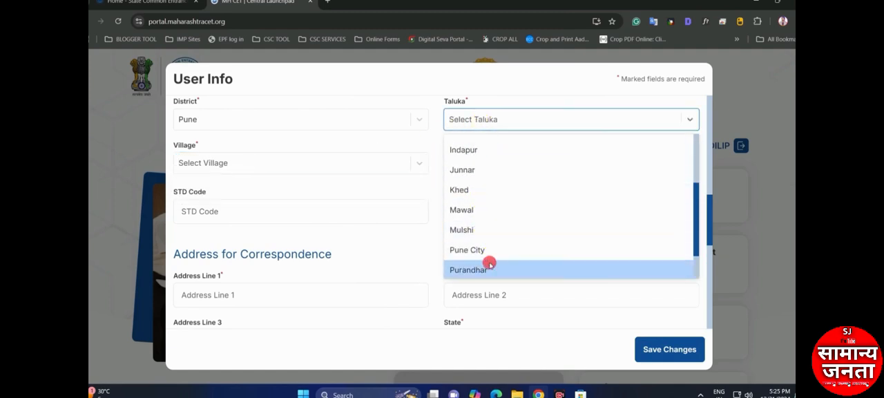
{"action": "left_click", "coordinate": [348, 163]}
{"action": "left_click", "coordinate": [506, 137]}
{"action": "left_click", "coordinate": [487, 126]}
{"action": "left_click", "coordinate": [280, 169]}
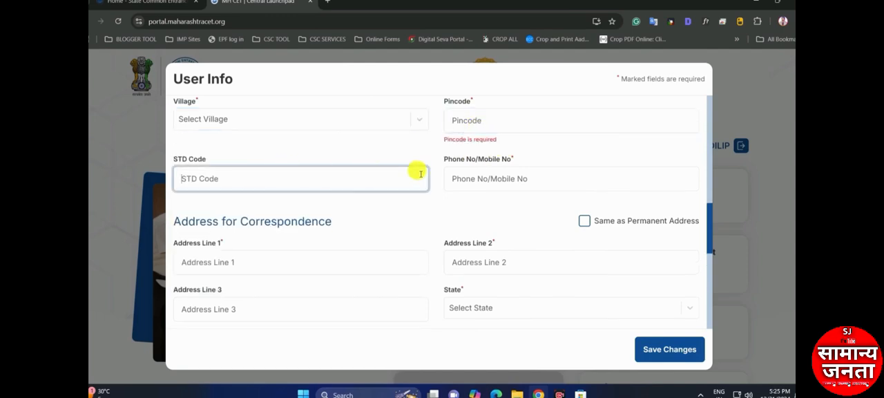
{"action": "double_click", "coordinate": [194, 163]}
{"action": "left_click", "coordinate": [255, 167]}
{"action": "left_click", "coordinate": [464, 169]}
{"action": "scroll", "coordinate": [527, 181], "scroll_direction": "down", "scroll_amount": 1}
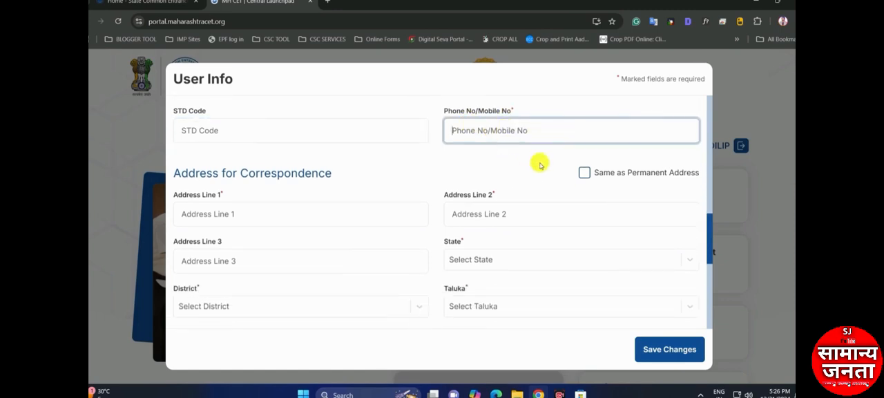
Mark the correspondence address as the same as the permanent address and save the changes
{"action": "left_click_drag", "start_coordinate": [270, 175], "coordinate": [316, 173]}
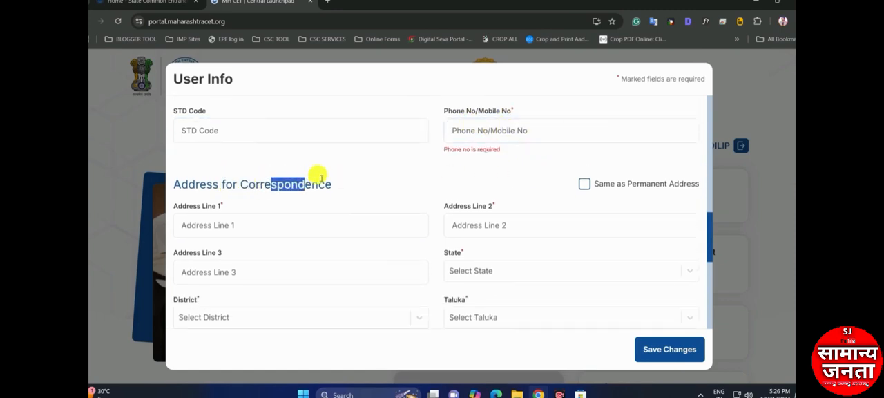
{"action": "left_click", "coordinate": [584, 183]}
{"action": "scroll", "coordinate": [540, 182], "scroll_direction": "down", "scroll_amount": 1}
{"action": "scroll", "coordinate": [525, 184], "scroll_direction": "up", "scroll_amount": 1}
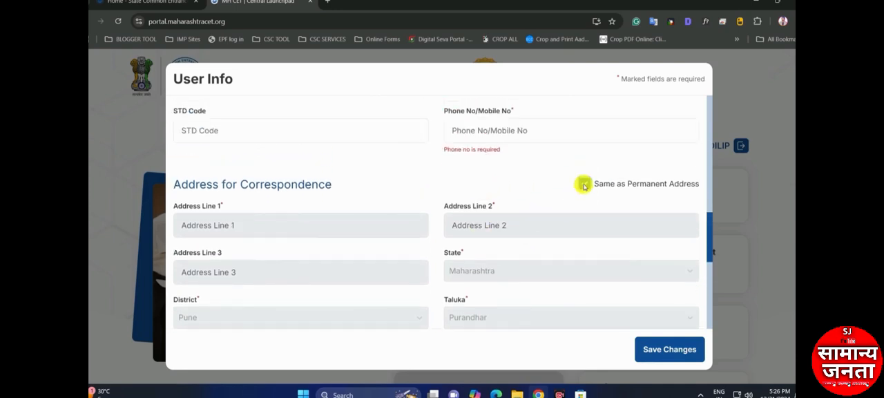
{"action": "left_click", "coordinate": [584, 184]}
{"action": "left_click", "coordinate": [584, 183]}
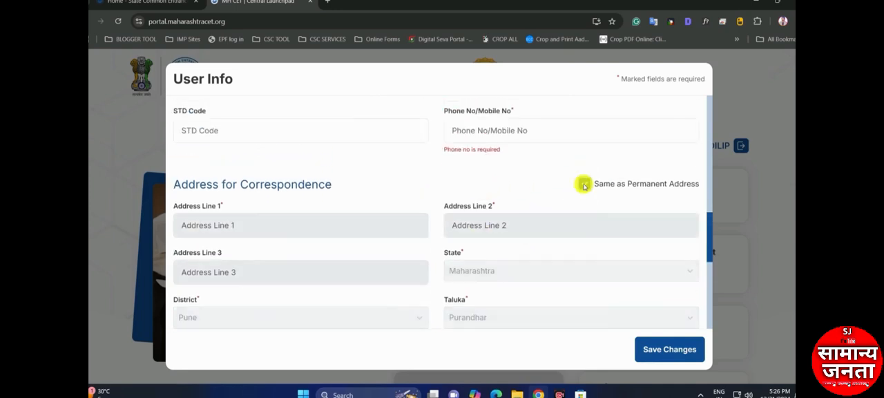
{"action": "left_click", "coordinate": [666, 352]}
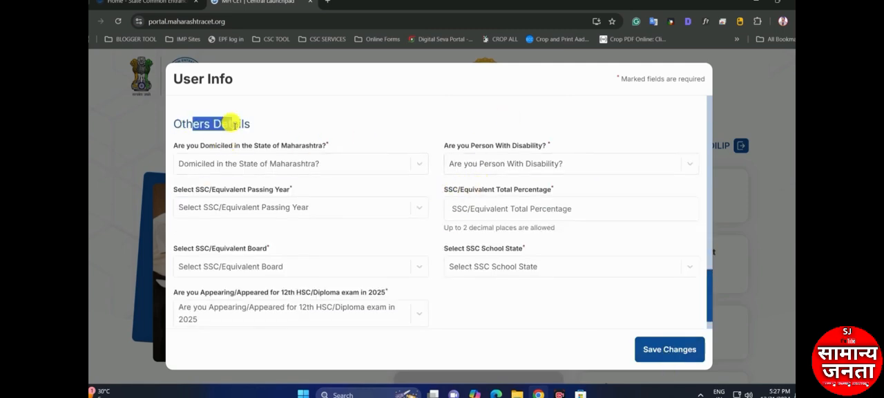
Answer Yes to being domiciled in the State of Maharashtra in the other details
{"action": "left_click_drag", "start_coordinate": [192, 148], "coordinate": [291, 151]}
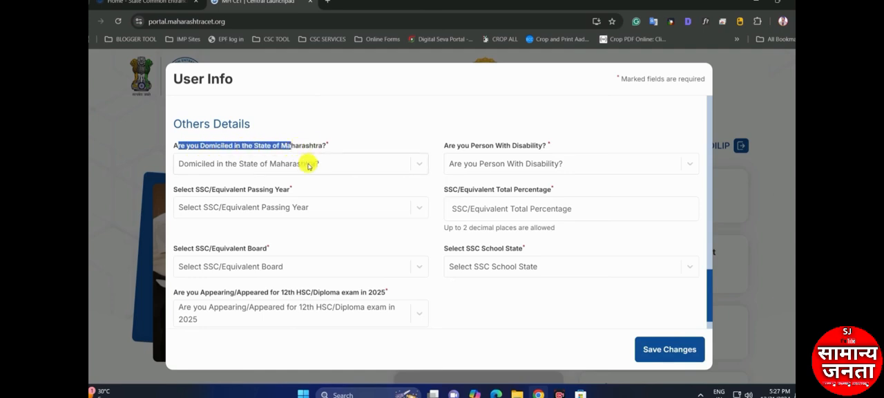
{"action": "left_click", "coordinate": [307, 166]}
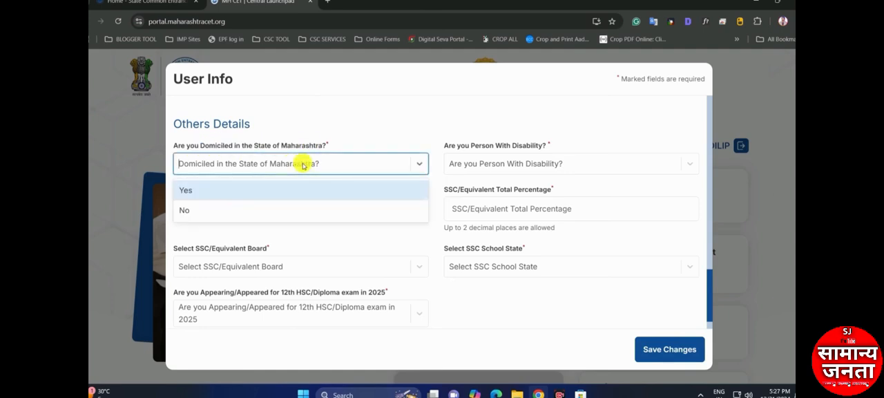
{"action": "left_click", "coordinate": [257, 190]}
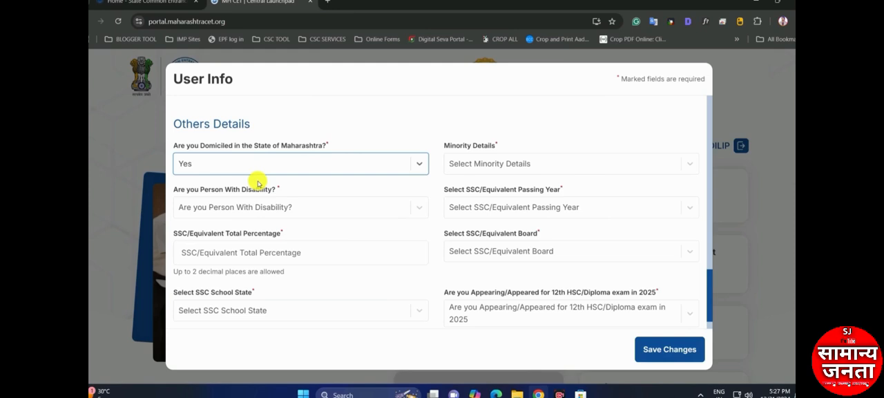
Set Minority Details to Yes and look through the available linguistic minority options
{"action": "left_click", "coordinate": [475, 164]}
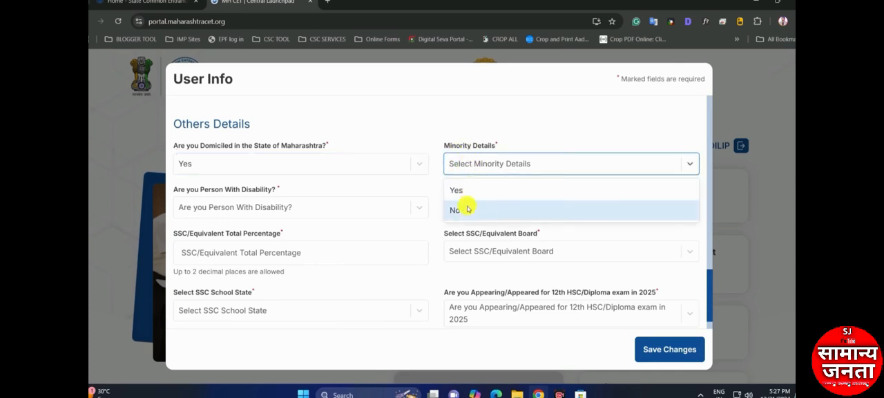
{"action": "left_click", "coordinate": [468, 191]}
{"action": "left_click", "coordinate": [368, 206]}
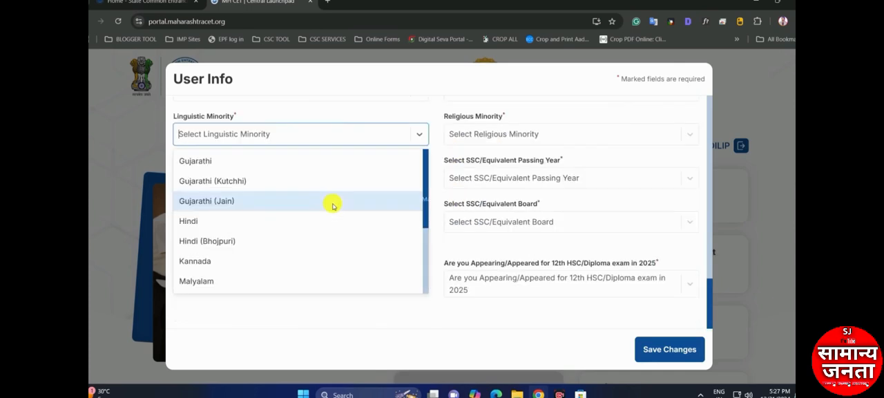
{"action": "scroll", "coordinate": [269, 221], "scroll_direction": "down", "scroll_amount": 1}
{"action": "scroll", "coordinate": [261, 233], "scroll_direction": "down", "scroll_amount": 2}
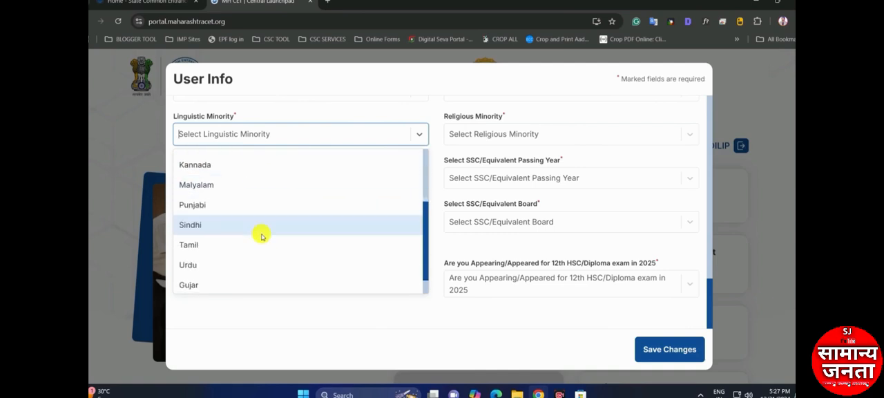
{"action": "scroll", "coordinate": [262, 244], "scroll_direction": "up", "scroll_amount": 3}
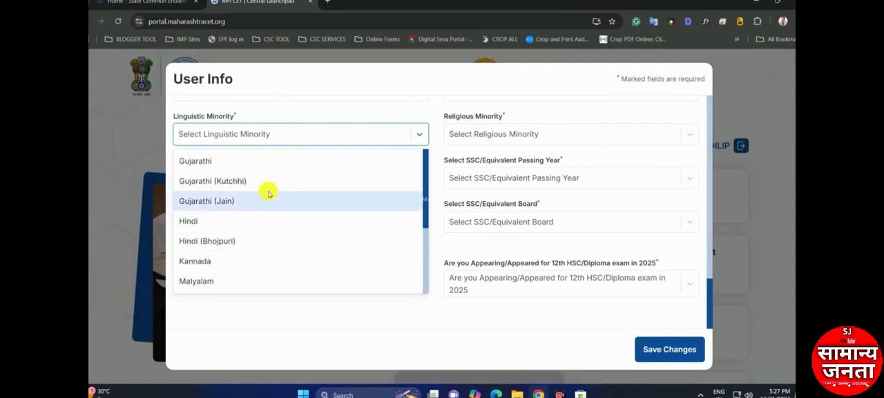
{"action": "scroll", "coordinate": [486, 145], "scroll_direction": "up", "scroll_amount": 1}
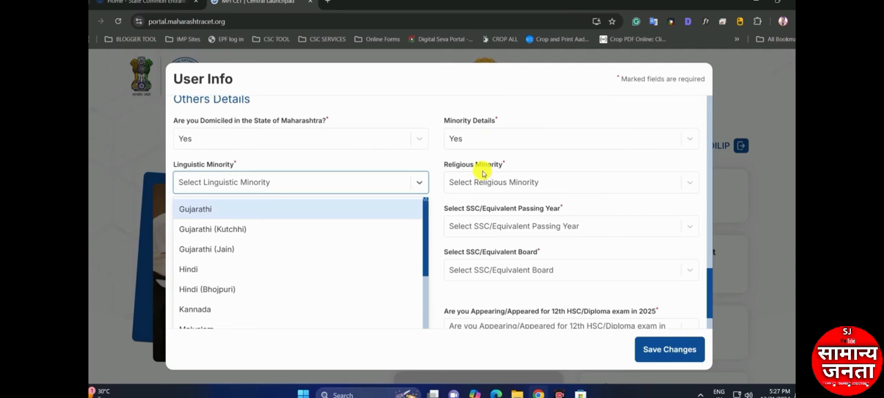
Set Minority Details to No and answer No to being a person with disability
{"action": "left_click", "coordinate": [483, 141]}
{"action": "left_click", "coordinate": [476, 186]}
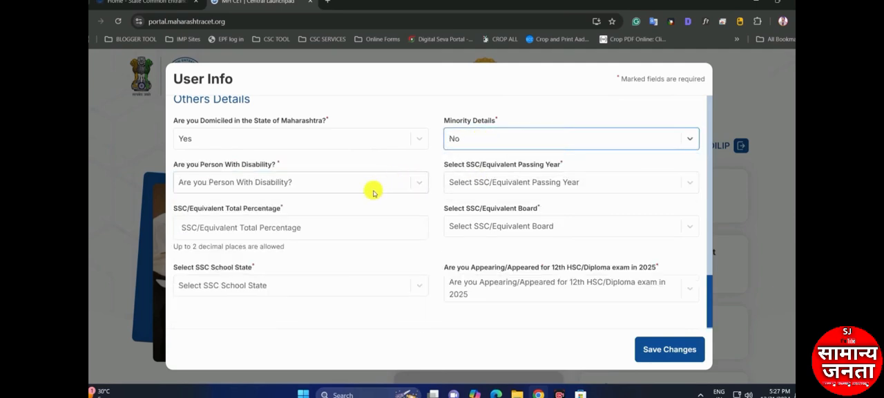
{"action": "left_click_drag", "start_coordinate": [185, 166], "coordinate": [270, 166]}
{"action": "left_click", "coordinate": [252, 181]}
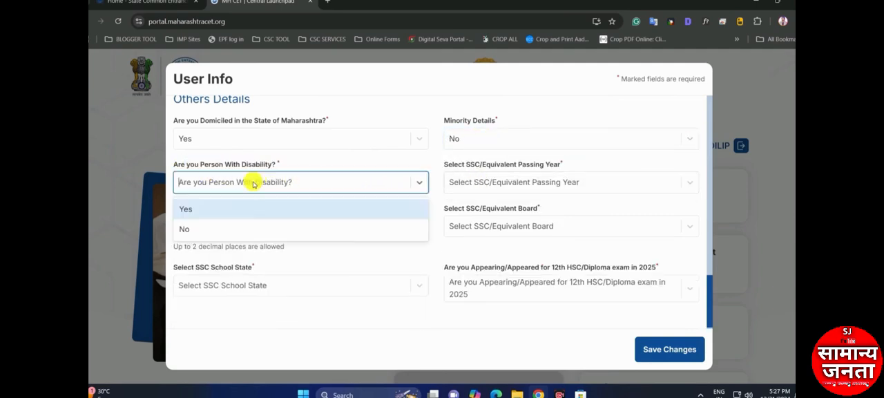
{"action": "left_click", "coordinate": [222, 210]}
{"action": "left_click", "coordinate": [240, 182]}
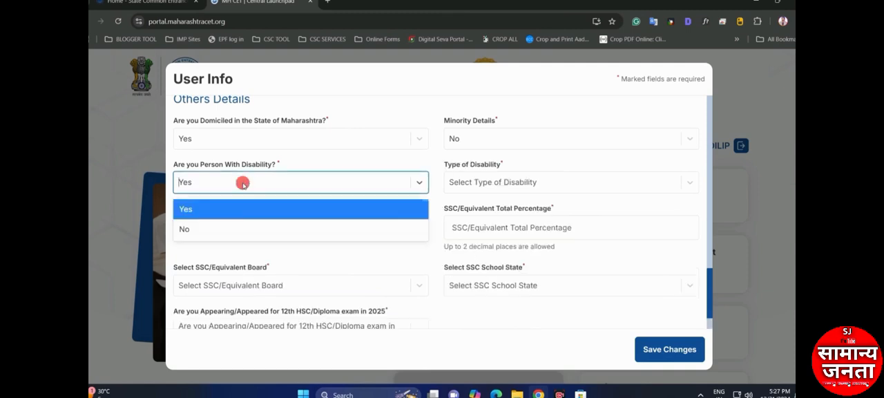
{"action": "left_click", "coordinate": [226, 229]}
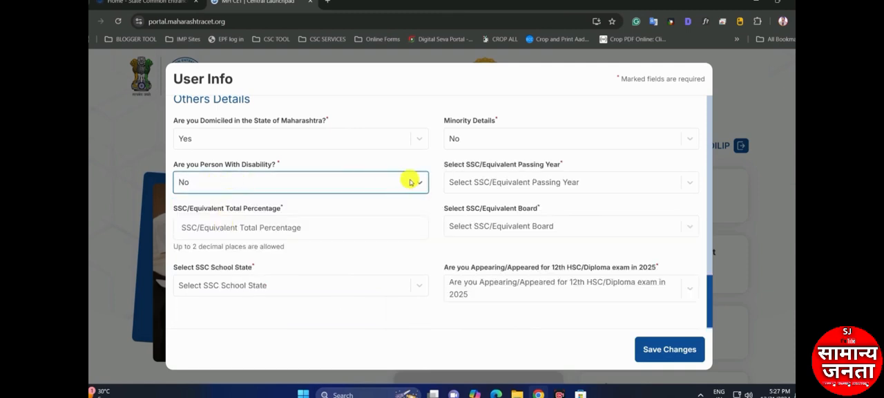
Set the SSC/Equivalent passing year to 2023 and the total percentage to 75
{"action": "left_click_drag", "start_coordinate": [451, 166], "coordinate": [512, 166]}
{"action": "left_click", "coordinate": [539, 167]}
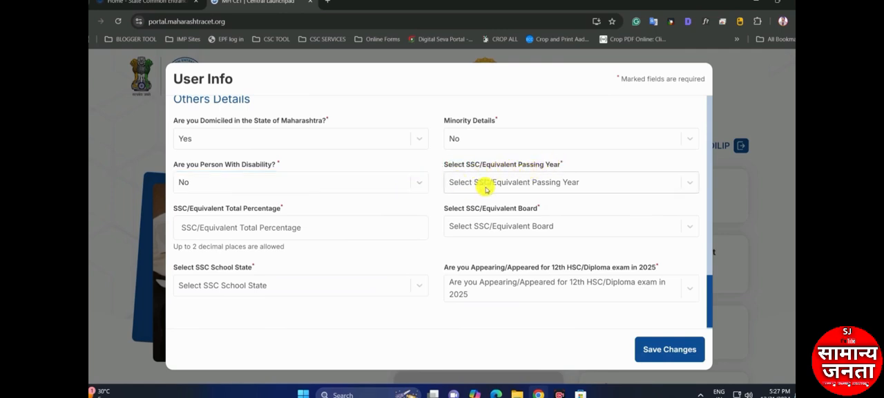
{"action": "left_click", "coordinate": [547, 182]}
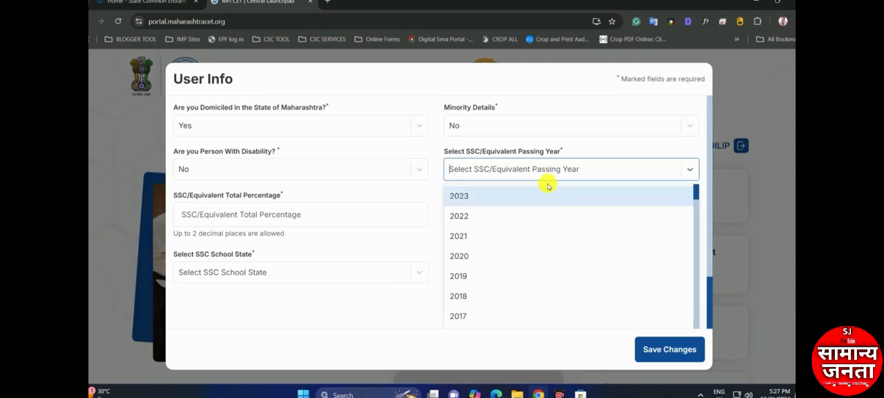
{"action": "left_click", "coordinate": [491, 200]}
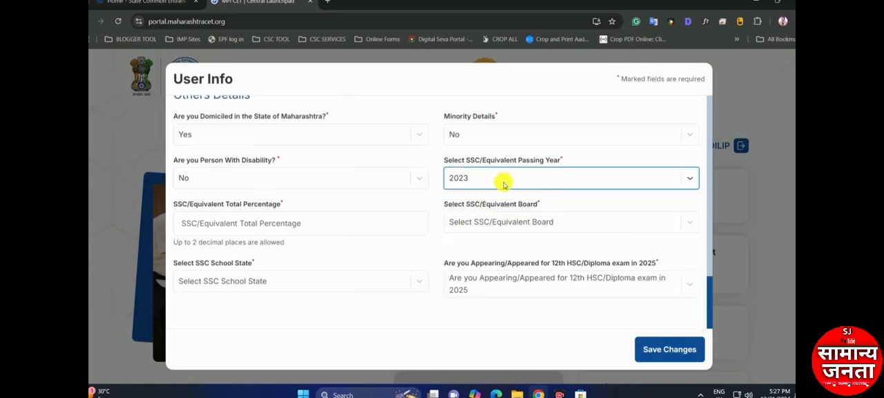
{"action": "left_click", "coordinate": [231, 220]}
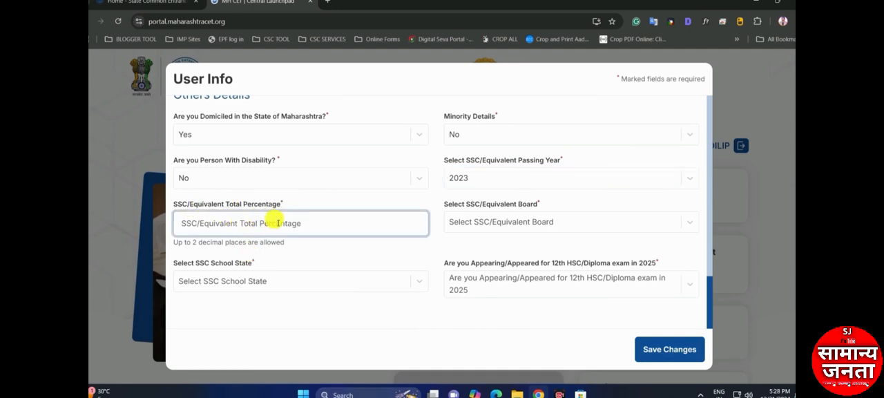
{"action": "type", "text": "75"}
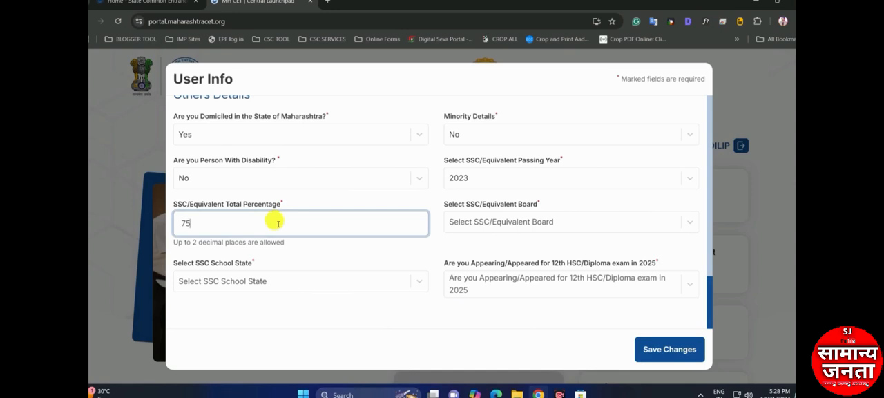
{"action": "left_click", "coordinate": [296, 250]}
{"action": "left_click_drag", "start_coordinate": [198, 242], "coordinate": [241, 251]}
{"action": "left_click", "coordinate": [275, 243]}
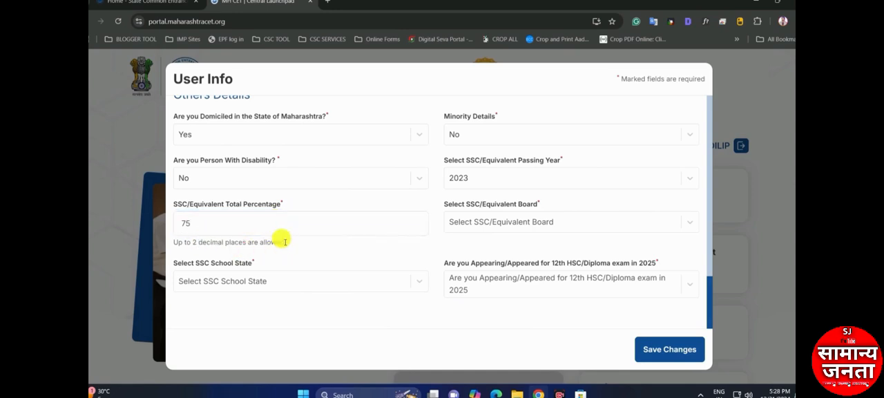
Choose the Maharashtra State Board of Secondary and Higher Secondary Education, Pune as SSC board and Maharashtra as SSC school state
{"action": "left_click", "coordinate": [512, 221]}
{"action": "scroll", "coordinate": [522, 207], "scroll_direction": "down", "scroll_amount": 1}
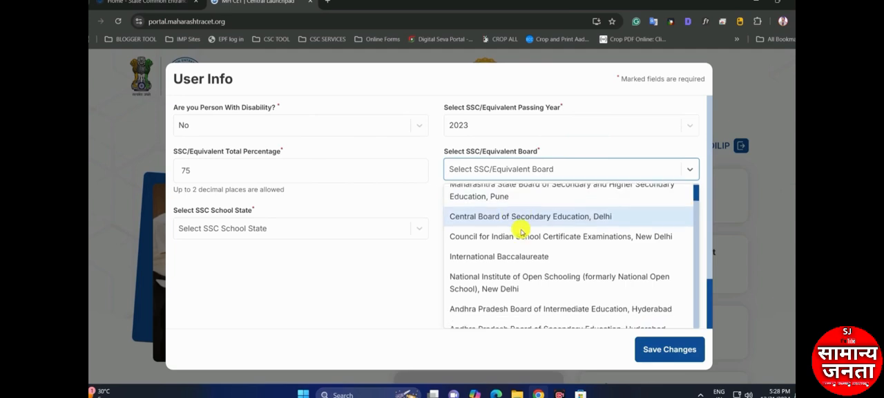
{"action": "scroll", "coordinate": [521, 232], "scroll_direction": "down", "scroll_amount": 2}
{"action": "scroll", "coordinate": [462, 230], "scroll_direction": "up", "scroll_amount": 2}
{"action": "left_click", "coordinate": [501, 202]}
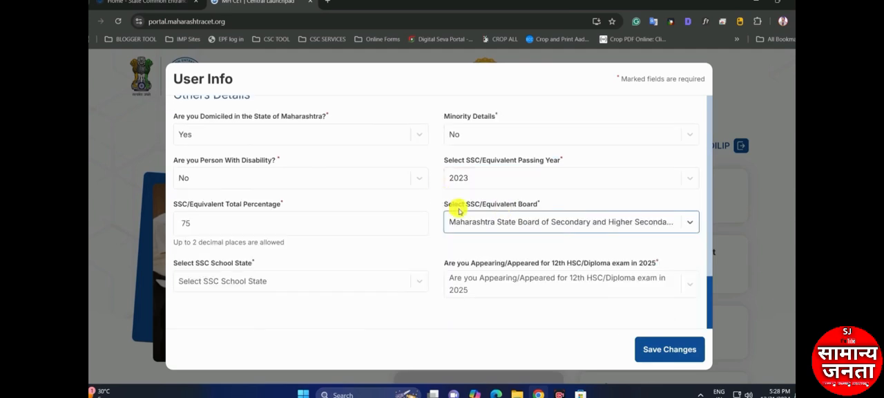
{"action": "left_click", "coordinate": [234, 281]}
{"action": "type", "text": "mah"}
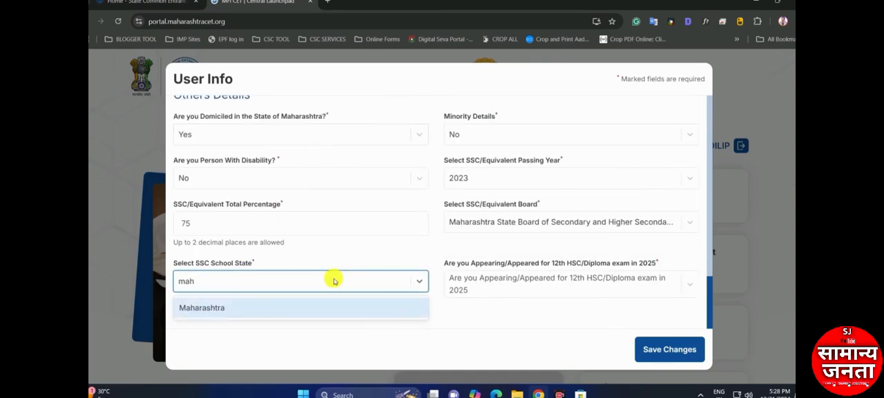
{"action": "left_click", "coordinate": [306, 308]}
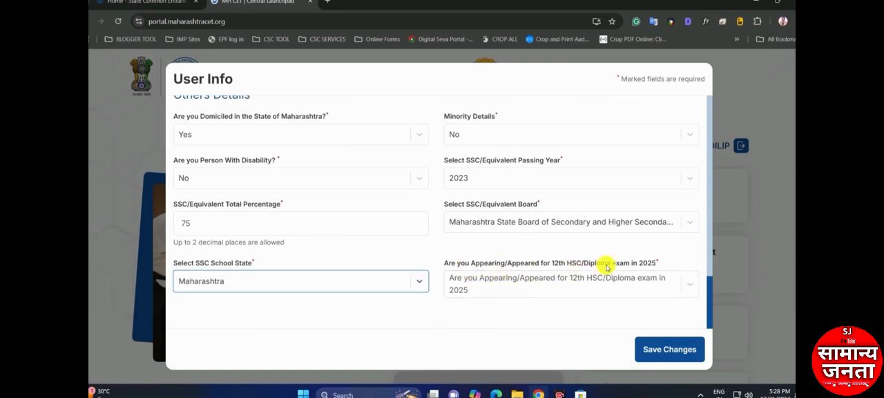
Answer Yes to appearing/appeared for the 12th HSC/Diploma exam in 2025
{"action": "left_click", "coordinate": [491, 287]}
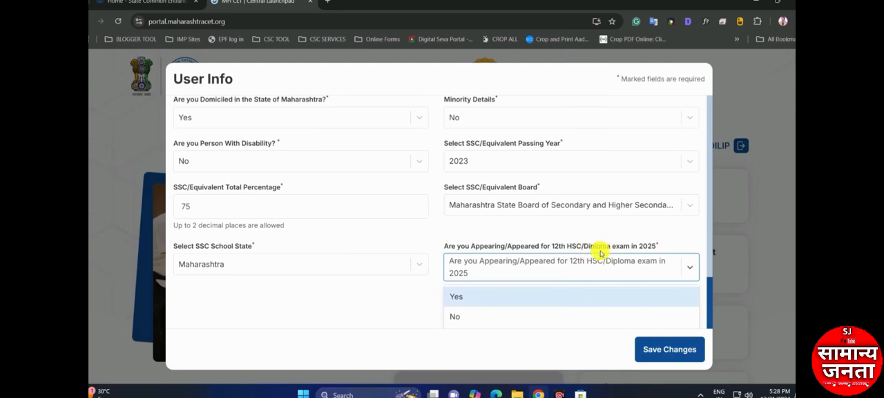
{"action": "left_click", "coordinate": [476, 304]}
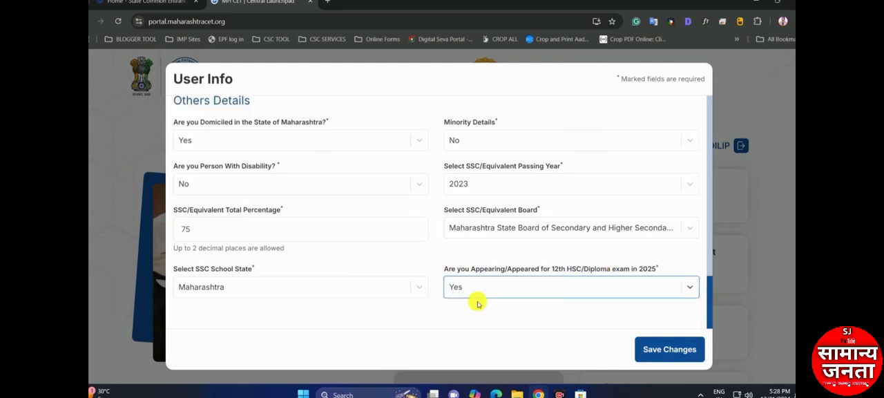
{"action": "left_click", "coordinate": [487, 293]}
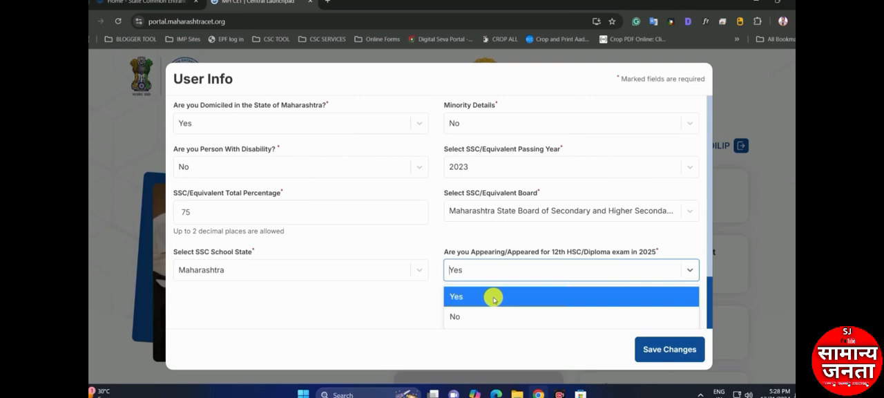
{"action": "left_click", "coordinate": [493, 297]}
Change the 12th HSC/Diploma 2025 exam answer to No and look through the additional HSC/Diploma fields
{"action": "left_click", "coordinate": [489, 292]}
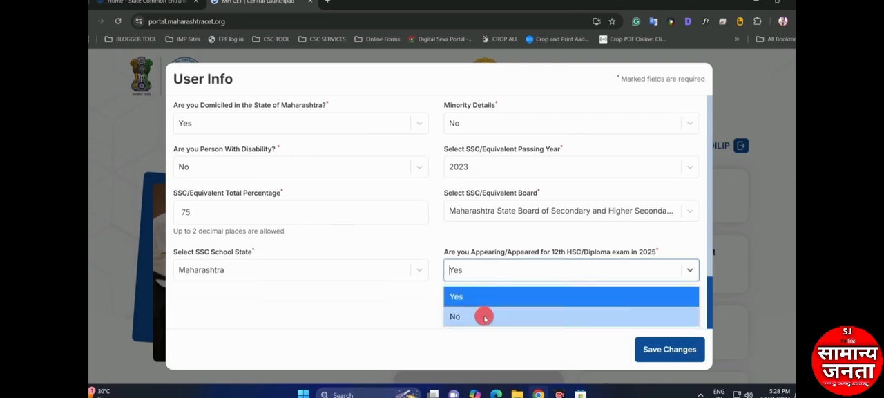
{"action": "left_click", "coordinate": [479, 313]}
{"action": "scroll", "coordinate": [382, 295], "scroll_direction": "down", "scroll_amount": 1}
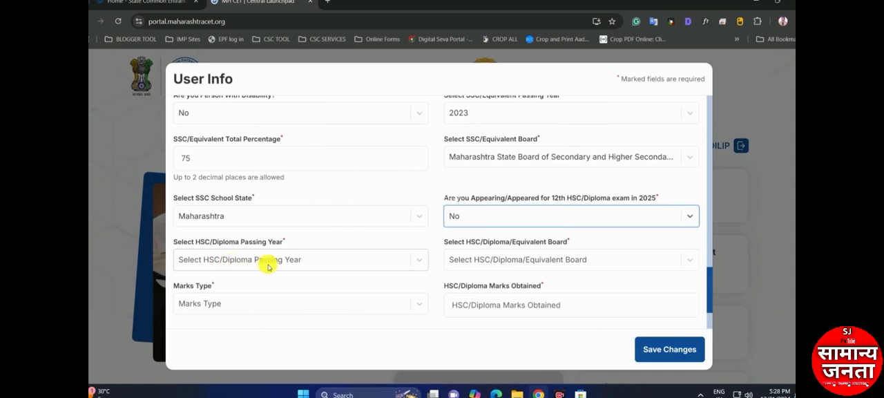
{"action": "scroll", "coordinate": [338, 277], "scroll_direction": "down", "scroll_amount": 1}
{"action": "scroll", "coordinate": [382, 238], "scroll_direction": "up", "scroll_amount": 1}
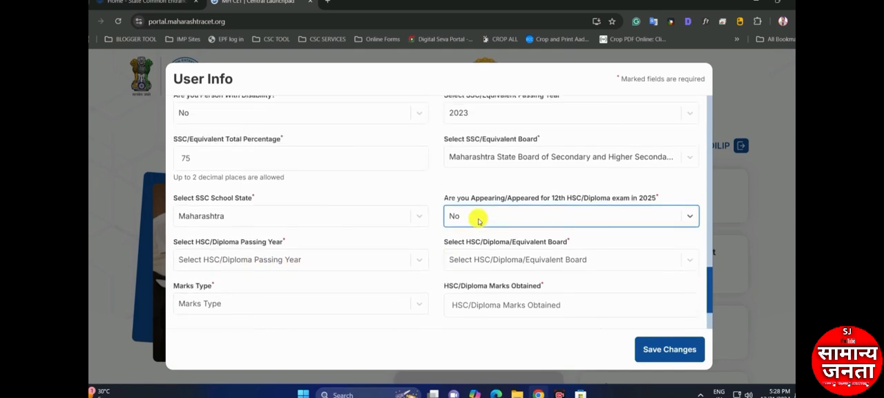
Set the 12th HSC/Diploma 2025 exam answer back to Yes and save the User Info changes
{"action": "left_click", "coordinate": [476, 216]}
{"action": "left_click", "coordinate": [475, 246]}
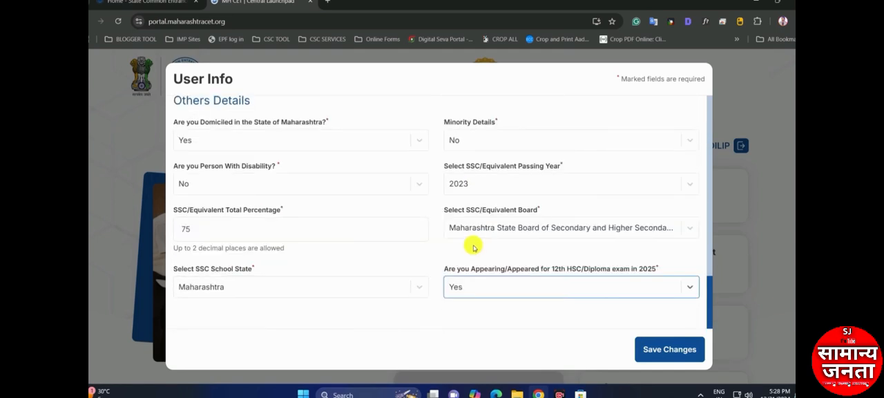
{"action": "left_click", "coordinate": [670, 349]}
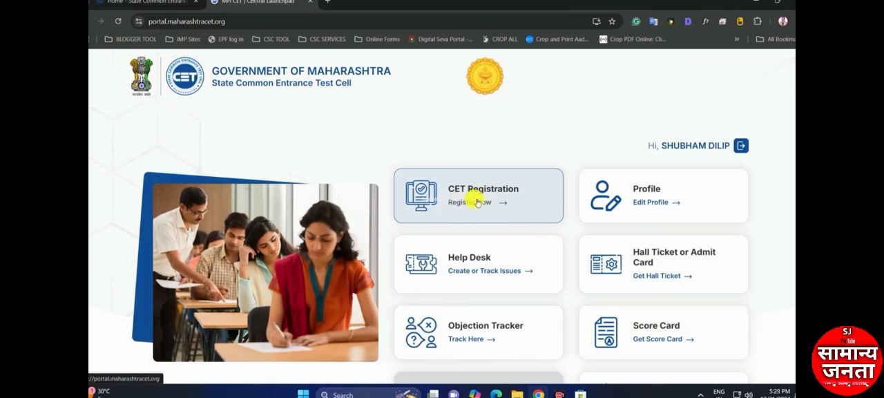
Open the CET registration list and start the MHT-CET 2025 registration under Technical Education, UG
{"action": "left_click", "coordinate": [475, 200]}
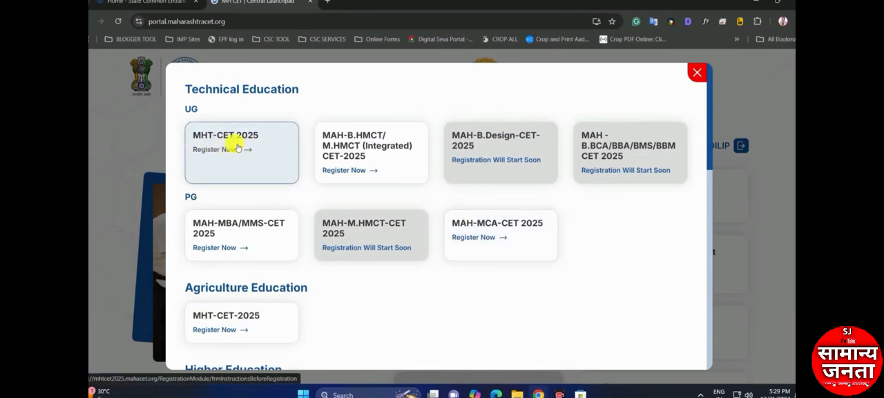
{"action": "left_click_drag", "start_coordinate": [185, 108], "coordinate": [198, 109]}
{"action": "left_click_drag", "start_coordinate": [185, 89], "coordinate": [249, 87]}
{"action": "left_click_drag", "start_coordinate": [185, 108], "coordinate": [199, 109]}
{"action": "left_click", "coordinate": [250, 116]}
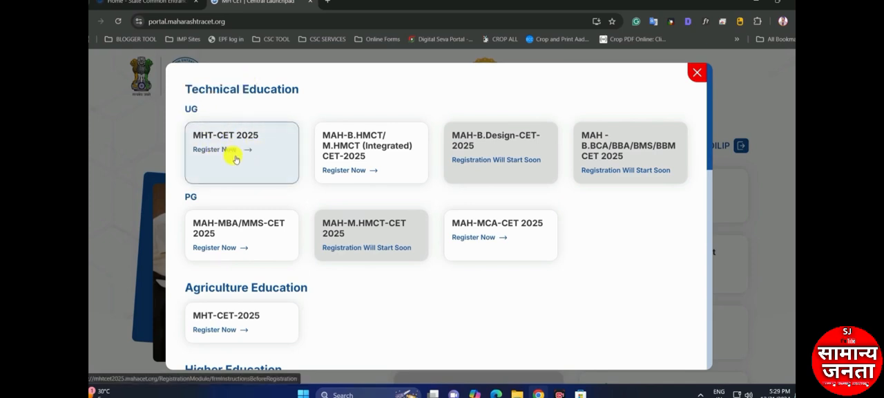
{"action": "left_click", "coordinate": [230, 159]}
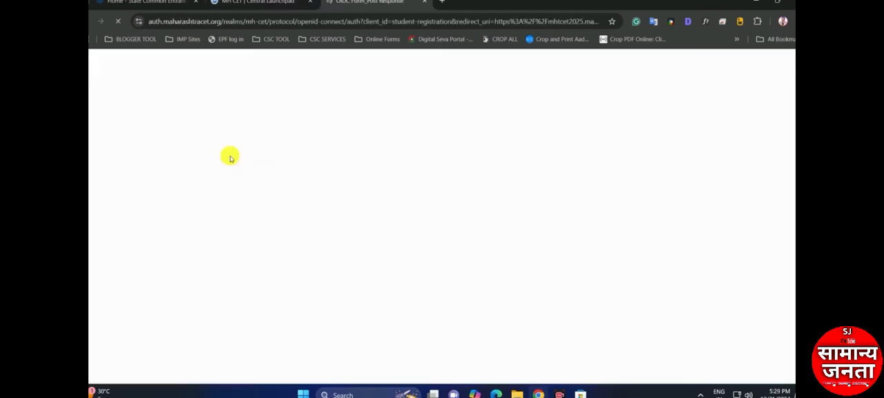
Look through the MHT-CET-2025 prerequisites, confirm the information brochure declaration, and accept to proceed
{"action": "scroll", "coordinate": [414, 182], "scroll_direction": "down", "scroll_amount": 5}
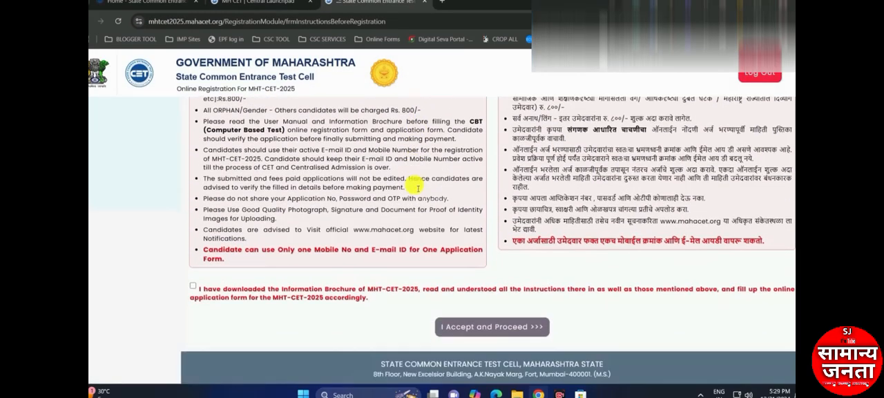
{"action": "scroll", "coordinate": [421, 234], "scroll_direction": "up", "scroll_amount": 3}
{"action": "scroll", "coordinate": [387, 255], "scroll_direction": "down", "scroll_amount": 3}
{"action": "left_click", "coordinate": [193, 283]}
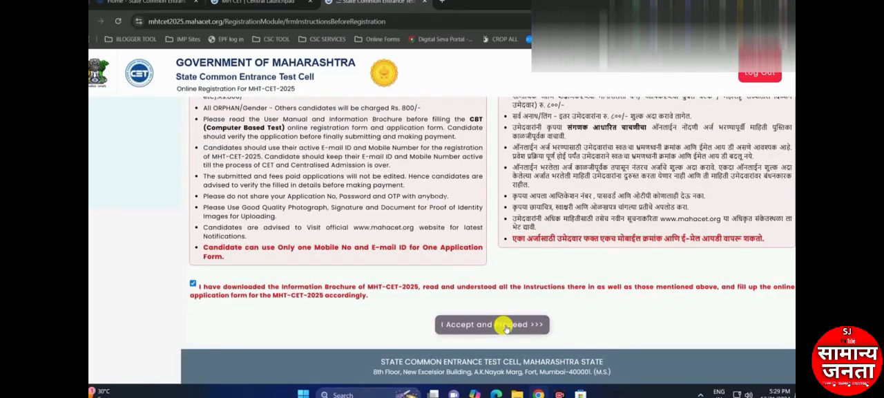
{"action": "left_click", "coordinate": [504, 324]}
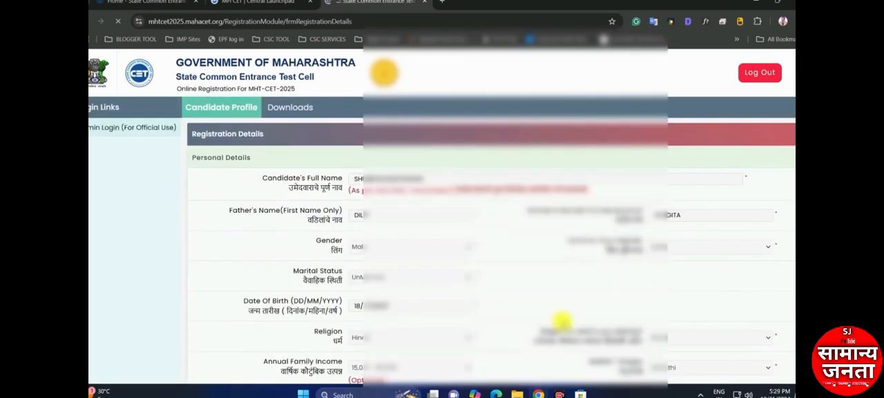
Review the pre-filled registration details, enter the displayed security pin, and save to proceed
{"action": "left_click_drag", "start_coordinate": [288, 188], "coordinate": [355, 184]}
{"action": "left_click", "coordinate": [377, 181]}
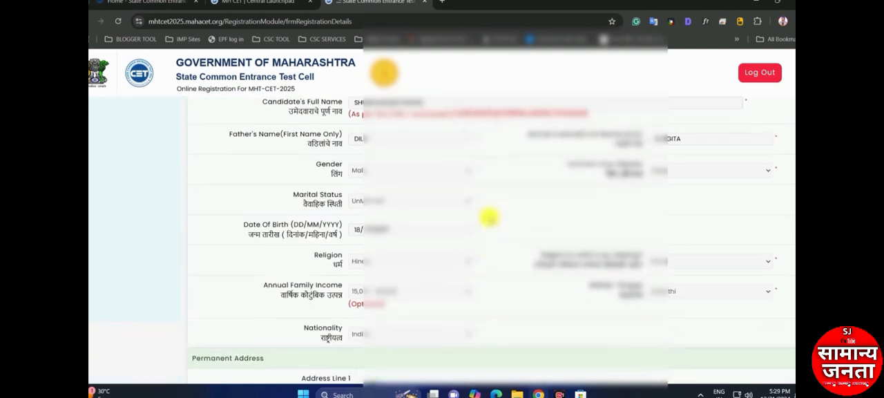
{"action": "scroll", "coordinate": [489, 221], "scroll_direction": "down", "scroll_amount": 6}
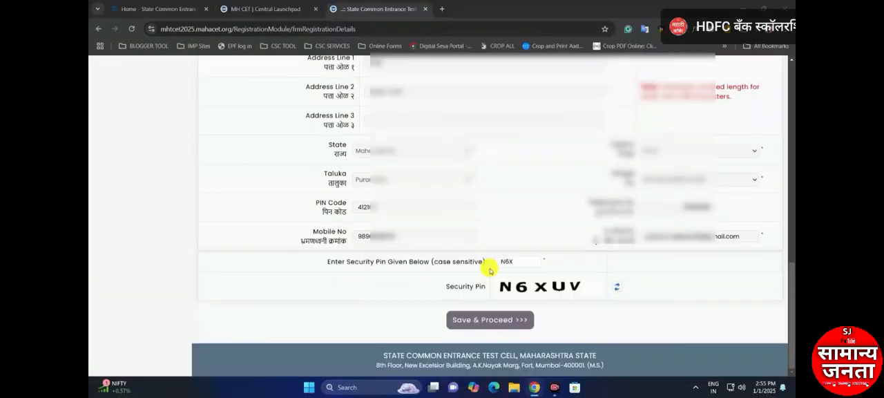
{"action": "left_click", "coordinate": [515, 263]}
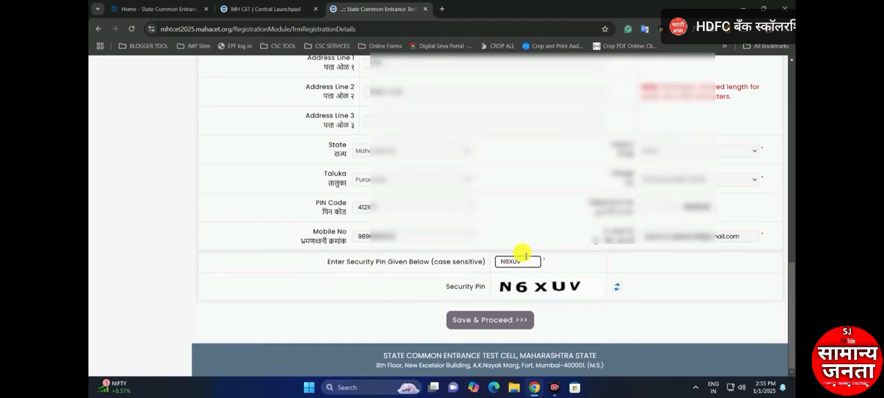
{"action": "left_click", "coordinate": [488, 319]}
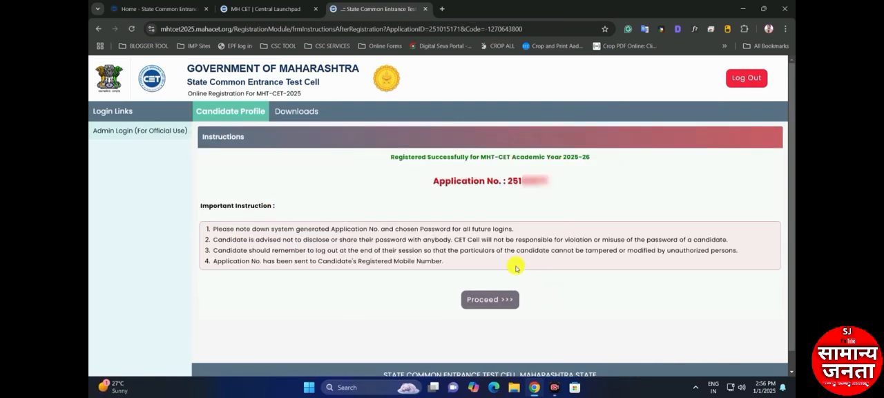
Note the application number, proceed to the candidate home page, and review the registration form steps
{"action": "left_click_drag", "start_coordinate": [506, 180], "coordinate": [556, 183]}
{"action": "left_click", "coordinate": [557, 191]}
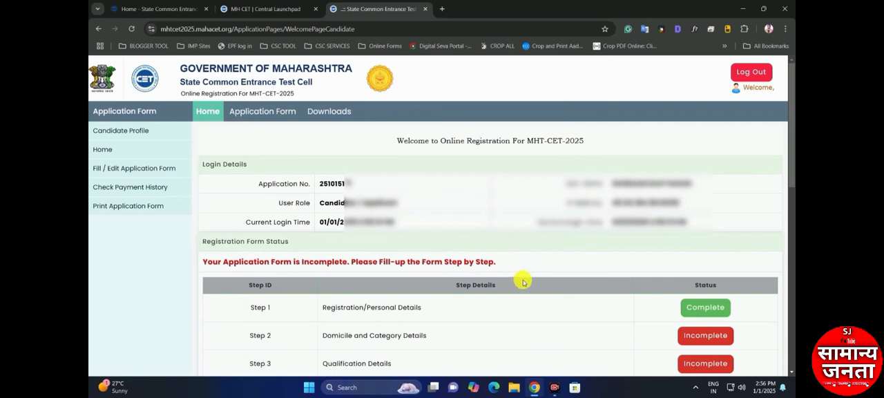
{"action": "scroll", "coordinate": [262, 153], "scroll_direction": "down", "scroll_amount": 3}
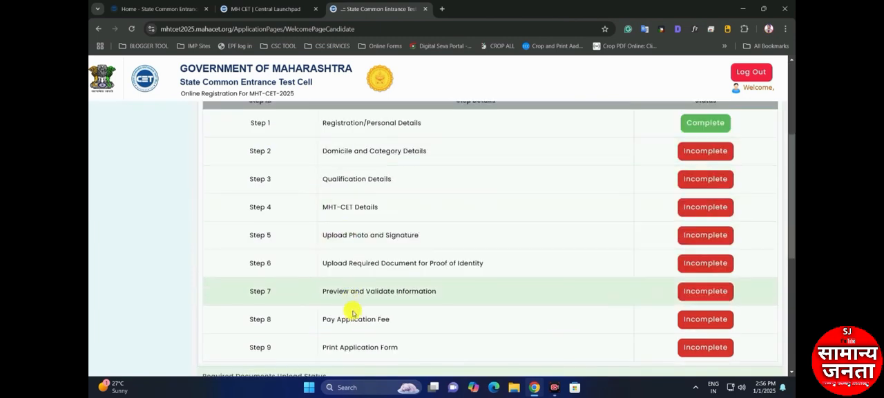
{"action": "scroll", "coordinate": [435, 260], "scroll_direction": "down", "scroll_amount": 1}
{"action": "scroll", "coordinate": [435, 260], "scroll_direction": "up", "scroll_amount": 1}
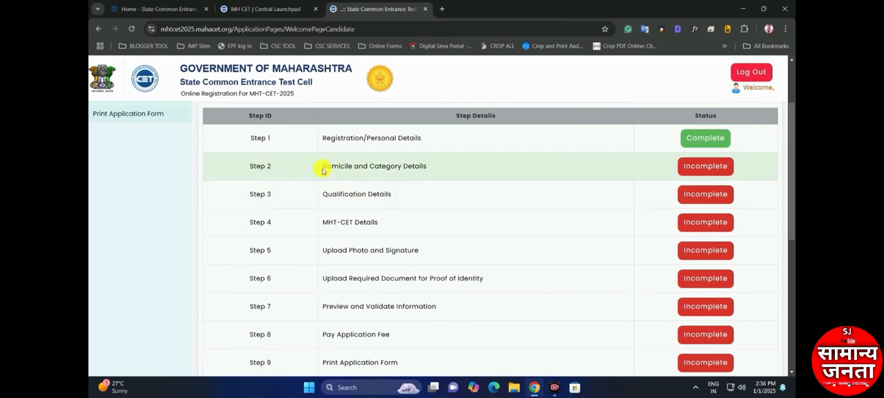
Open Step 2, Domicile and Category Details, from the registration form status list
{"action": "left_click_drag", "start_coordinate": [323, 171], "coordinate": [410, 167]}
{"action": "left_click", "coordinate": [428, 169]}
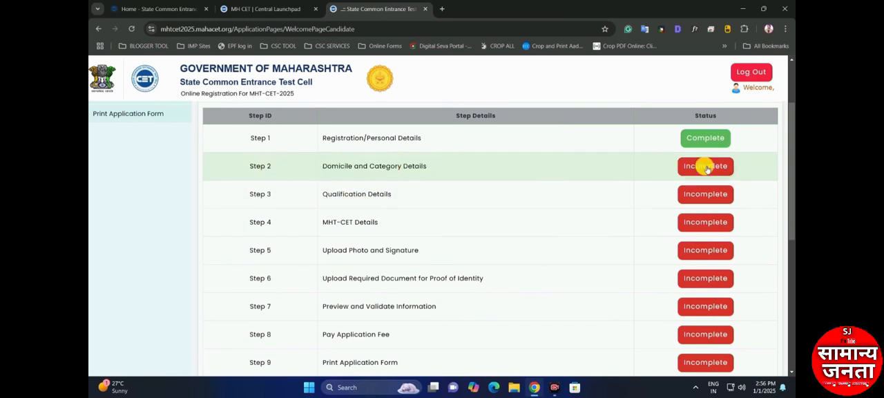
{"action": "left_click_drag", "start_coordinate": [665, 159], "coordinate": [741, 162]}
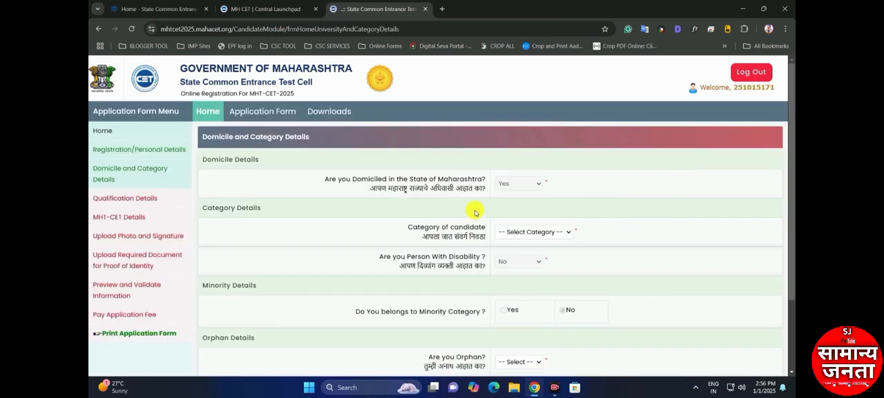
Check the domicile question and set the category of candidate to Open
{"action": "left_click_drag", "start_coordinate": [328, 180], "coordinate": [375, 177]}
{"action": "left_click", "coordinate": [406, 176]}
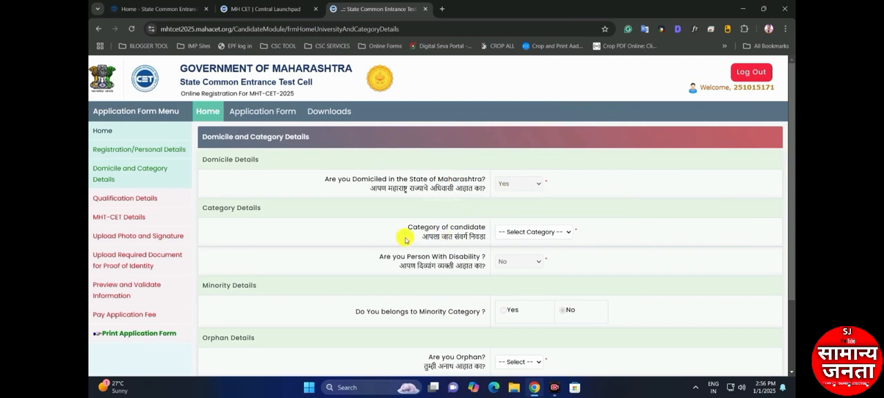
{"action": "left_click", "coordinate": [528, 232]}
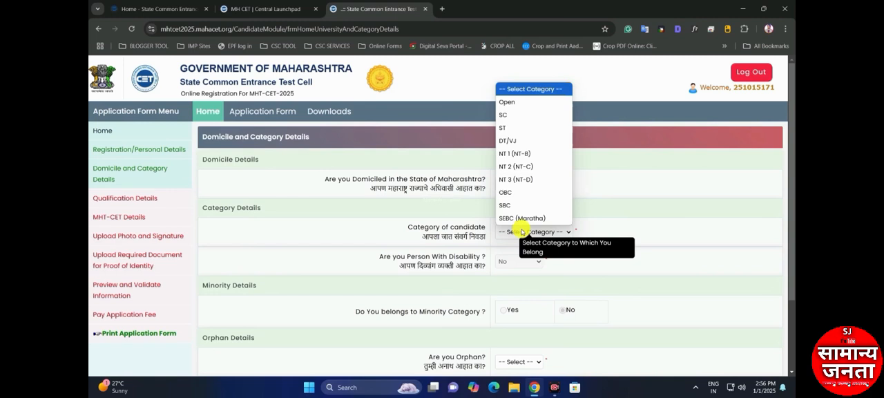
{"action": "left_click", "coordinate": [508, 103]}
Answer Yes to belonging to EWS and acknowledge the eligibility certificate notice
{"action": "scroll", "coordinate": [503, 231], "scroll_direction": "down", "scroll_amount": 1}
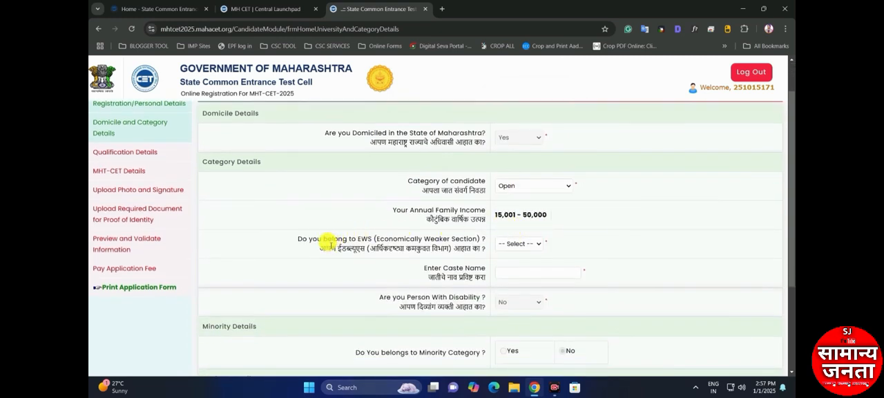
{"action": "scroll", "coordinate": [377, 242], "scroll_direction": "down", "scroll_amount": 1}
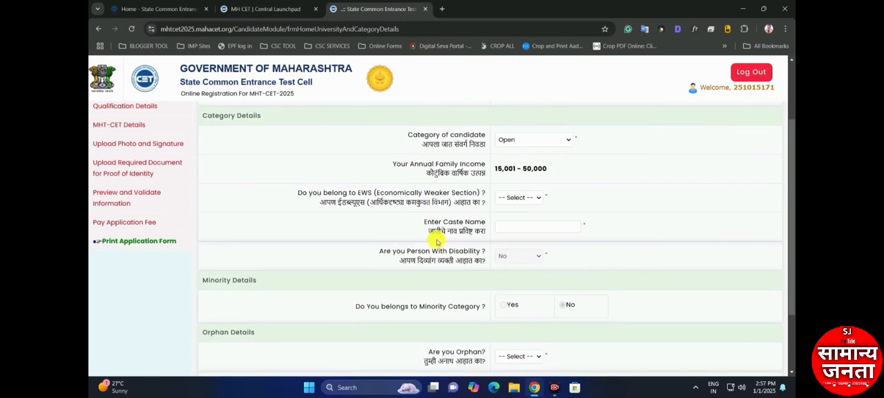
{"action": "left_click", "coordinate": [514, 197]}
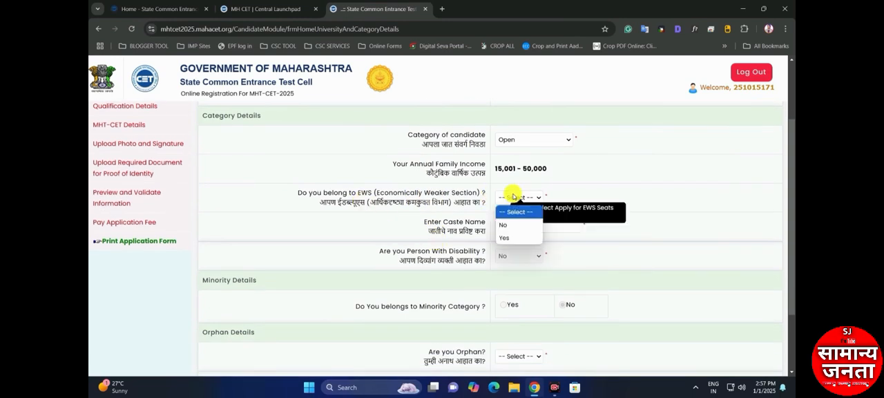
{"action": "left_click", "coordinate": [503, 236]}
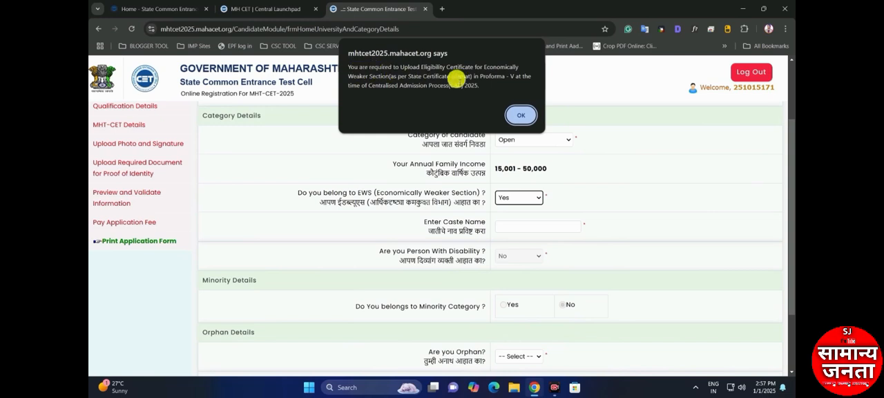
{"action": "left_click", "coordinate": [521, 114]}
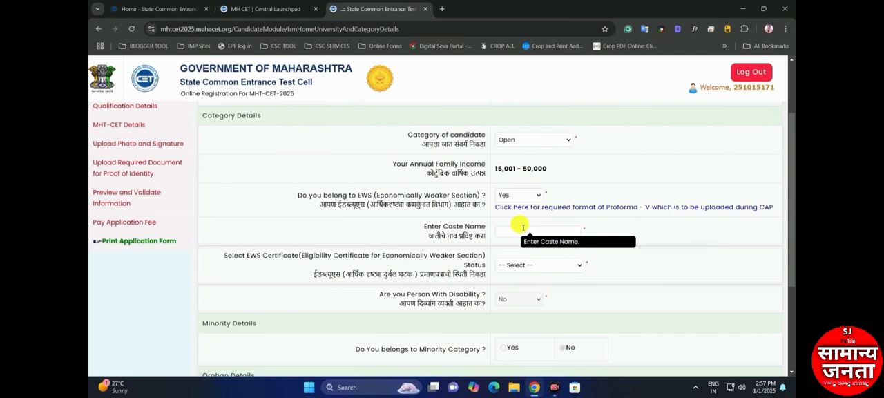
Set the EWS certificate status to Available, and change it to Applied but Not Received
{"action": "left_click", "coordinate": [510, 265]}
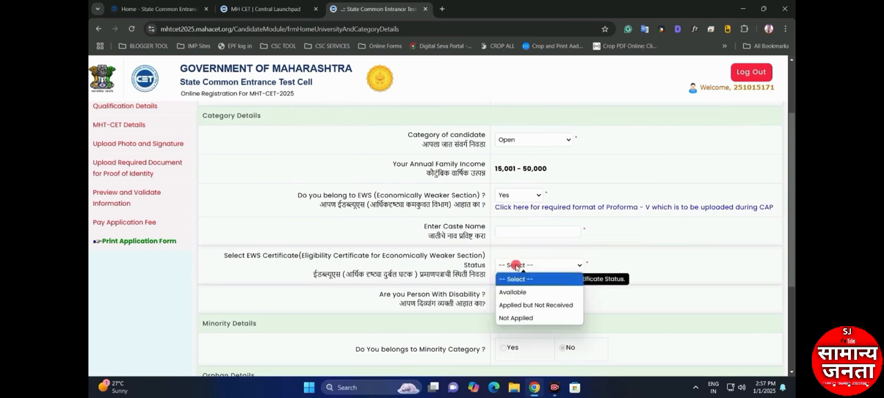
{"action": "left_click", "coordinate": [513, 293]}
{"action": "left_click", "coordinate": [523, 267]}
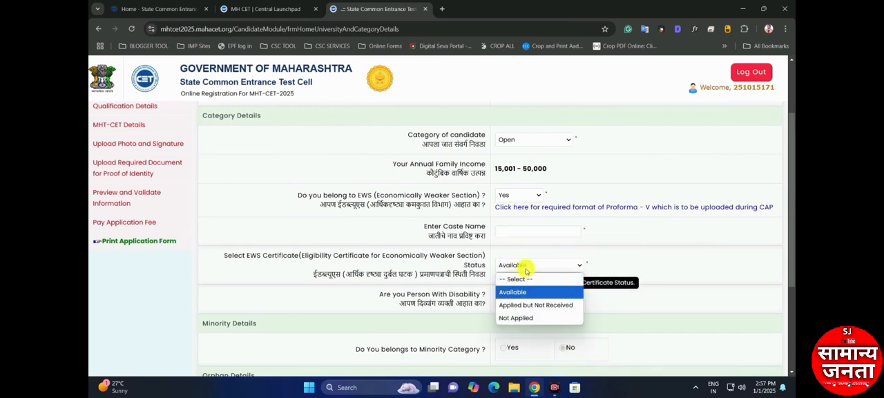
{"action": "left_click", "coordinate": [523, 308]}
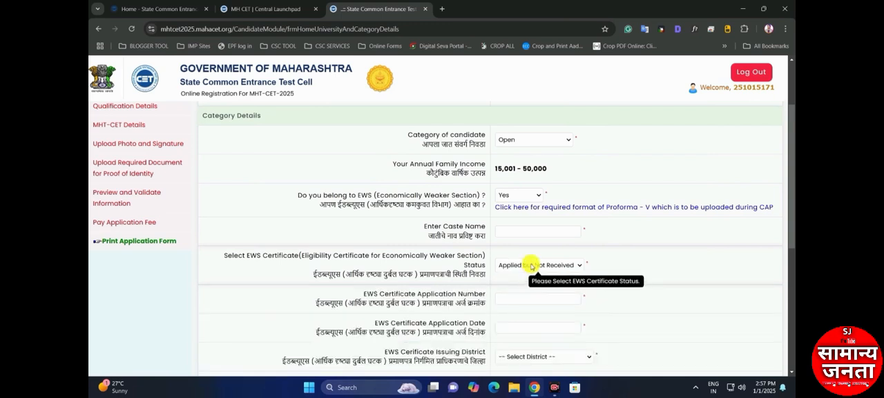
Set the answer for belonging to EWS (Economically Weaker Section) to No
{"action": "left_click", "coordinate": [521, 197]}
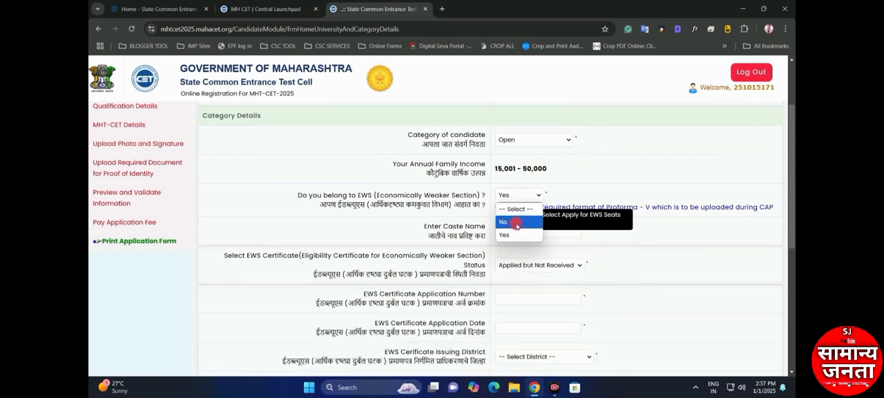
{"action": "left_click", "coordinate": [517, 222]}
{"action": "scroll", "coordinate": [529, 228], "scroll_direction": "up", "scroll_amount": 1}
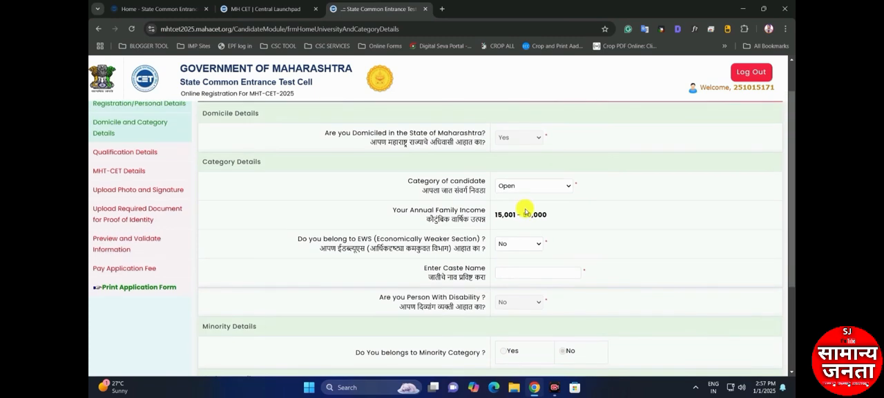
Change the category of candidate to OBC, acknowledge the notice, and select Audhiya (203) as the caste
{"action": "scroll", "coordinate": [523, 214], "scroll_direction": "down", "scroll_amount": 1}
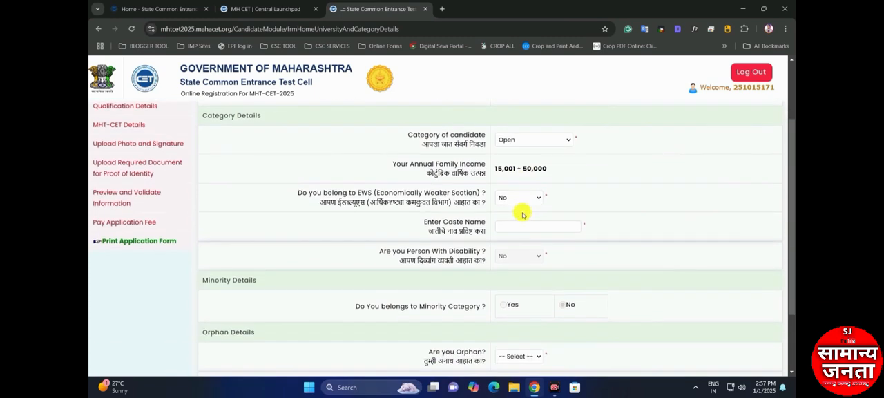
{"action": "left_click", "coordinate": [507, 226]}
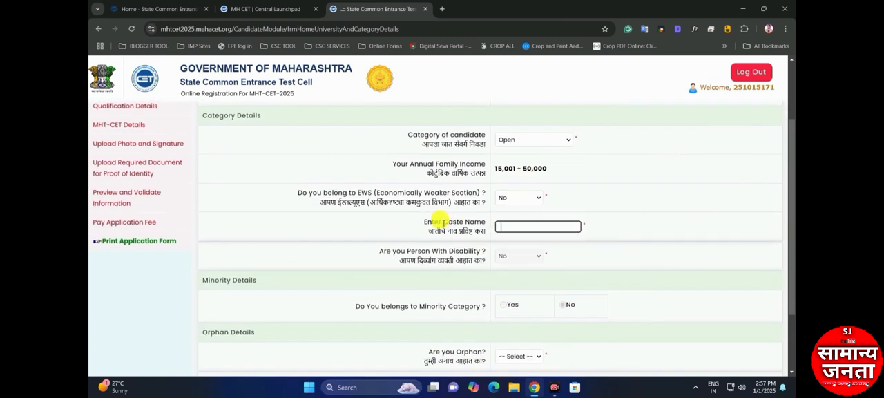
{"action": "left_click", "coordinate": [515, 139]}
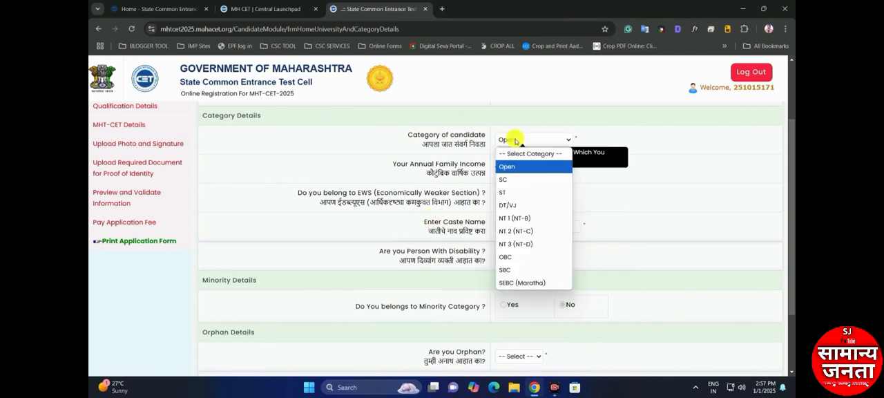
{"action": "left_click", "coordinate": [507, 256]}
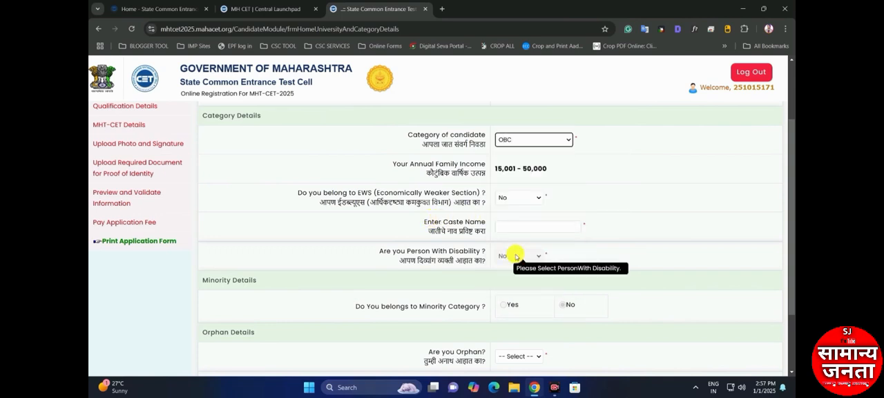
{"action": "left_click", "coordinate": [521, 117]}
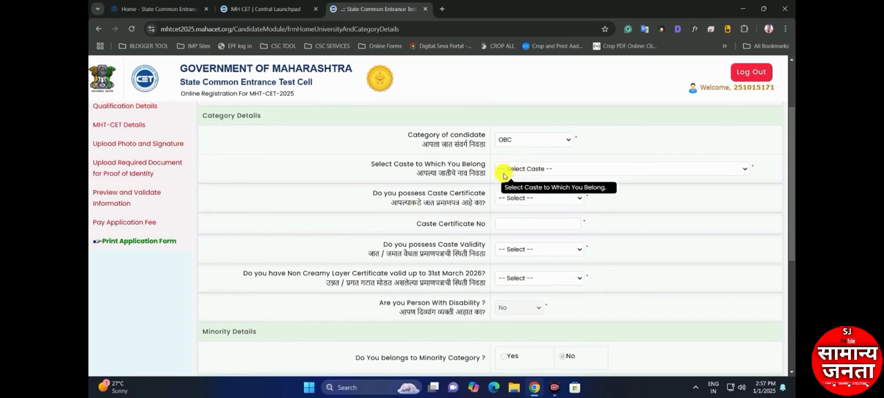
{"action": "left_click", "coordinate": [531, 169]}
{"action": "left_click", "coordinate": [530, 300]}
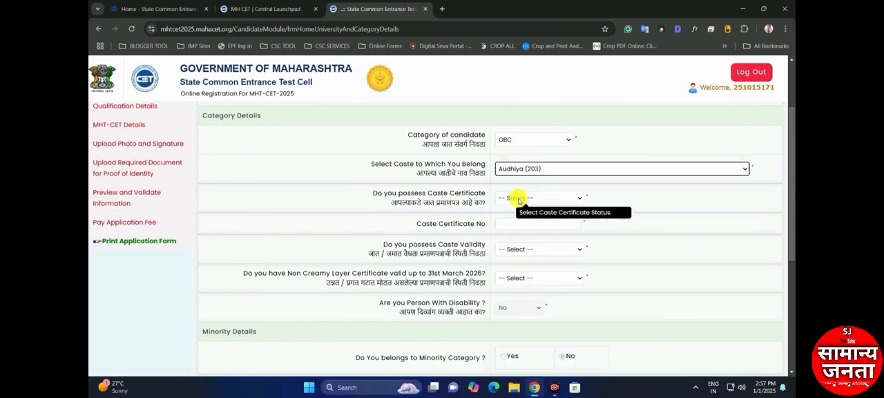
Set the caste certificate status to Available, change it to Applied but Not Received, and check the receipt number and application date fields
{"action": "left_click", "coordinate": [518, 197]}
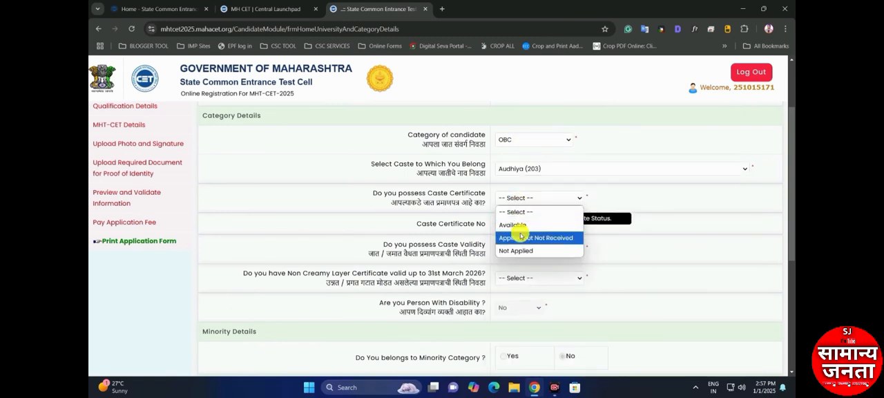
{"action": "left_click", "coordinate": [519, 225]}
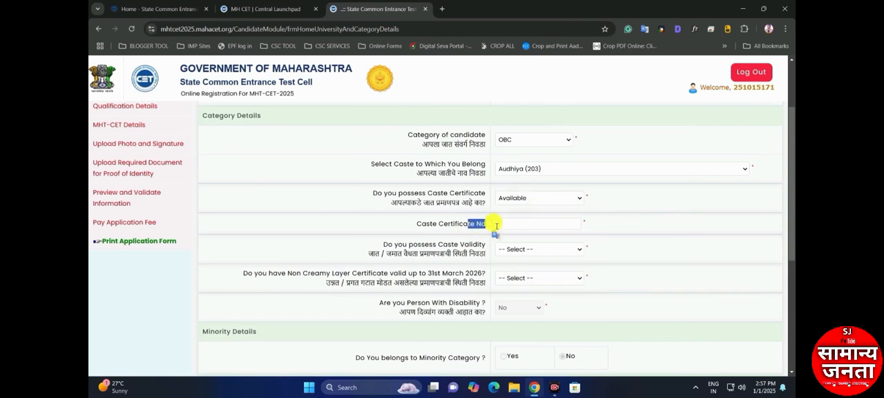
{"action": "left_click", "coordinate": [524, 200]}
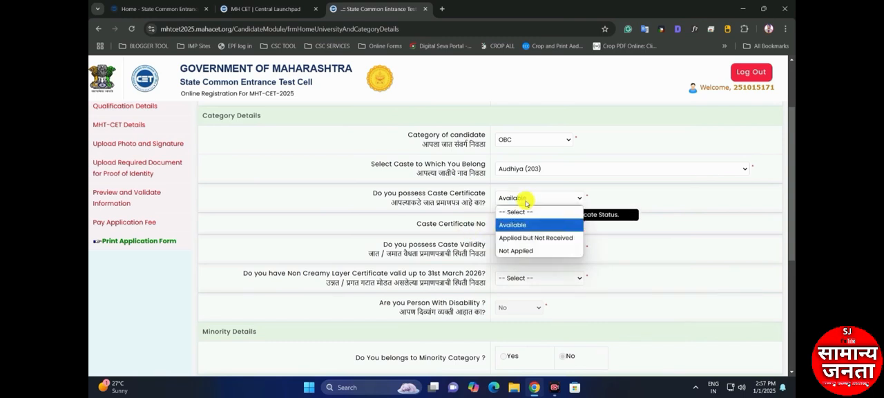
{"action": "left_click", "coordinate": [533, 238]}
{"action": "left_click", "coordinate": [524, 228]}
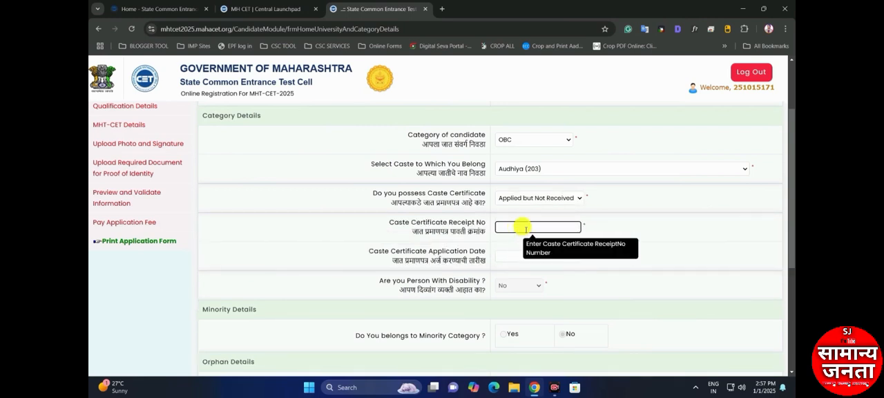
{"action": "left_click", "coordinate": [518, 253]}
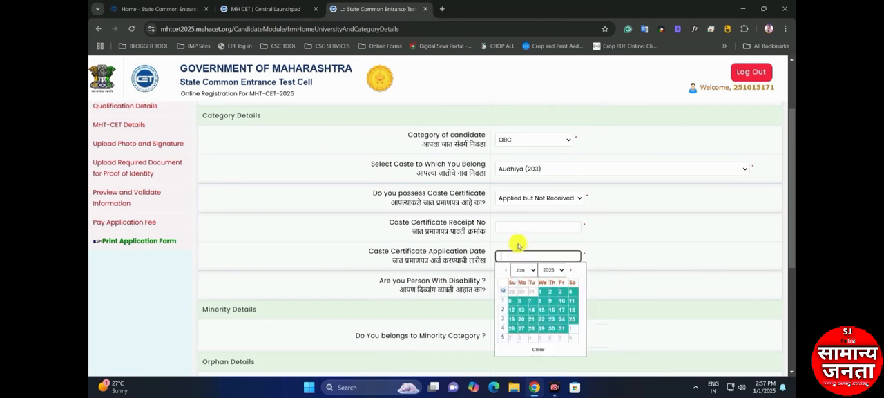
{"action": "left_click", "coordinate": [516, 198]}
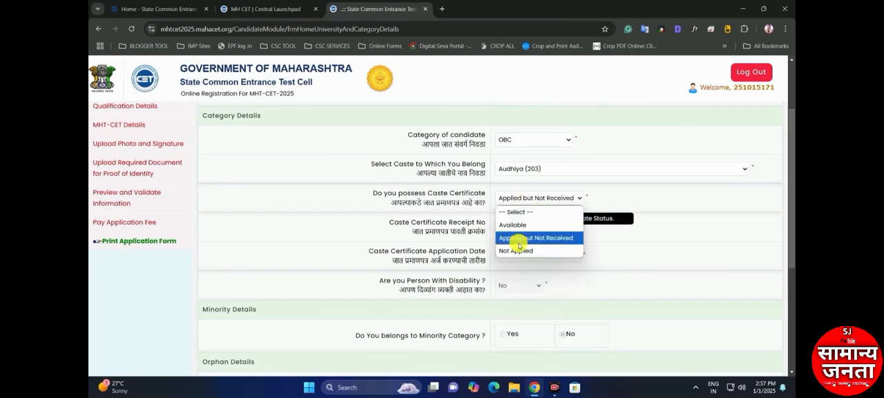
Fill in the category details with category Open, No for belonging to EWS, and Maratha as the caste name
{"action": "left_click", "coordinate": [528, 139]}
{"action": "left_click", "coordinate": [508, 167]}
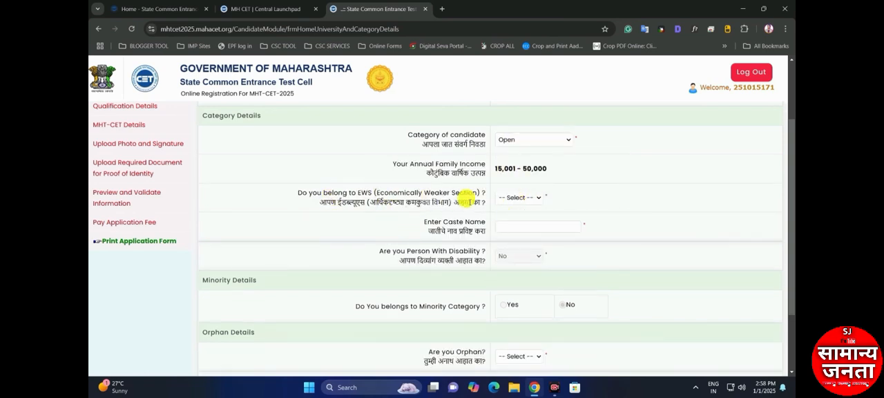
{"action": "left_click", "coordinate": [519, 199]}
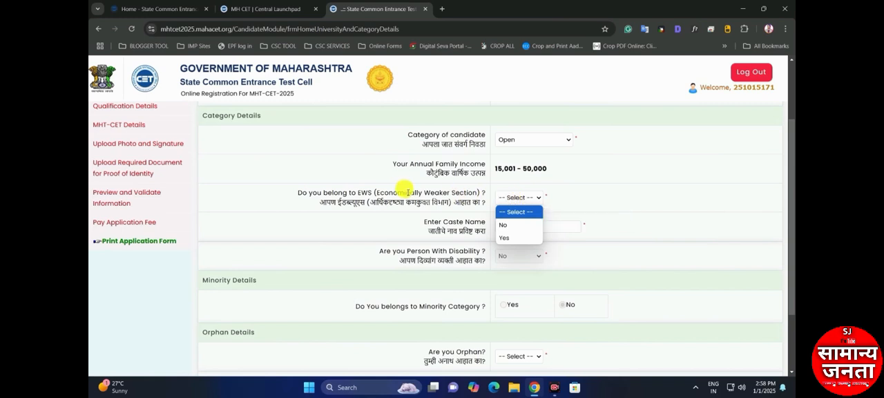
{"action": "left_click", "coordinate": [505, 234]}
{"action": "left_click", "coordinate": [515, 120]}
{"action": "left_click", "coordinate": [510, 198]}
{"action": "left_click", "coordinate": [509, 222]}
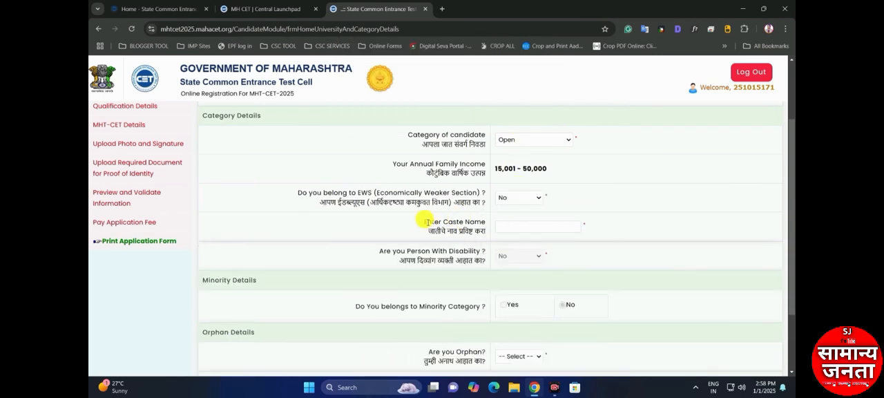
{"action": "left_click", "coordinate": [499, 225]}
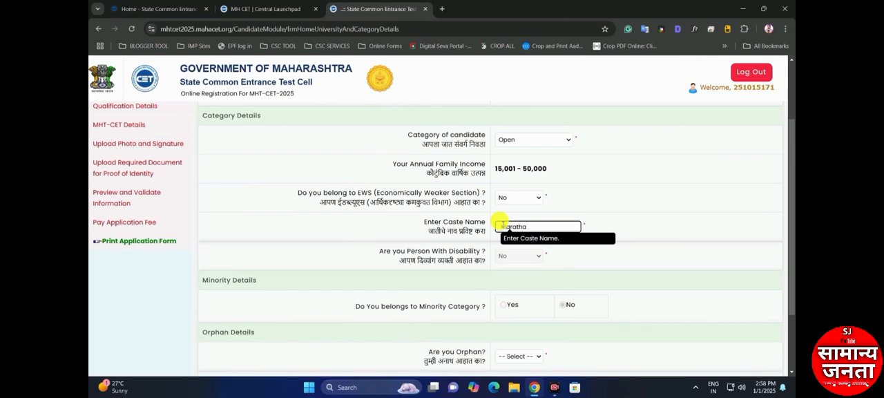
{"action": "left_click", "coordinate": [489, 234]}
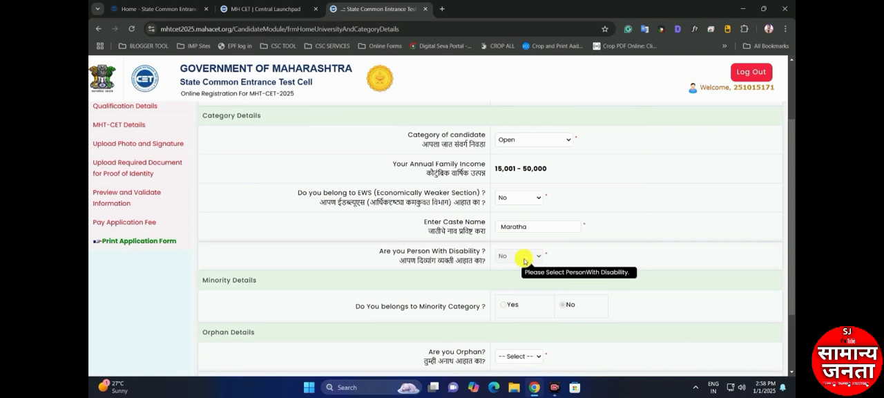
Try Yes for the orphan question, set it to No, and save the domicile and category details
{"action": "scroll", "coordinate": [387, 273], "scroll_direction": "down", "scroll_amount": 1}
{"action": "scroll", "coordinate": [386, 273], "scroll_direction": "down", "scroll_amount": 1}
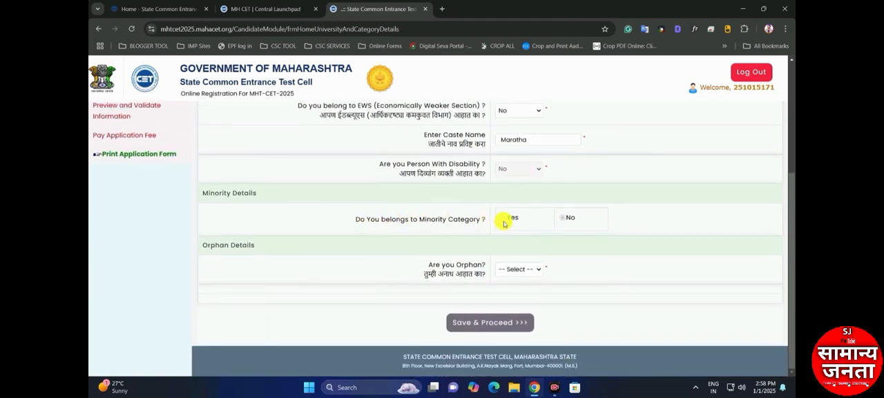
{"action": "left_click", "coordinate": [519, 269]}
{"action": "left_click", "coordinate": [517, 293]}
{"action": "left_click", "coordinate": [520, 97]}
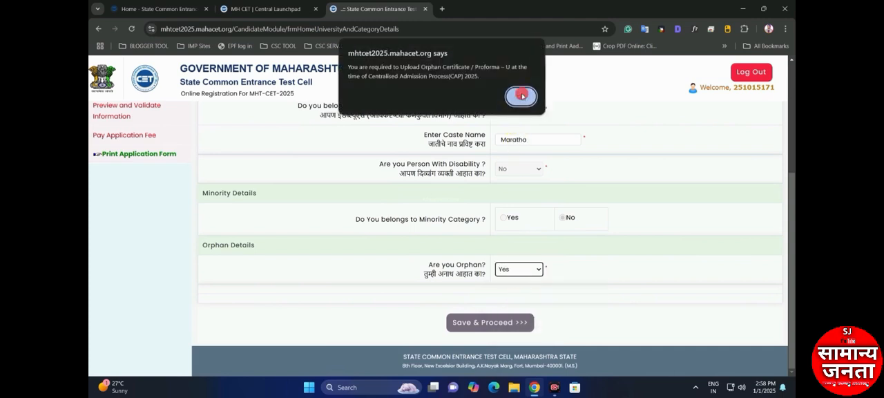
{"action": "left_click", "coordinate": [523, 263]}
{"action": "left_click", "coordinate": [514, 301]}
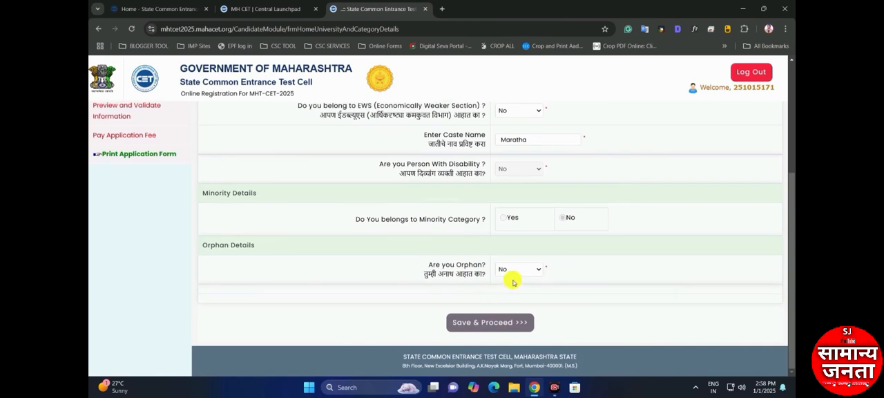
{"action": "left_click", "coordinate": [497, 329]}
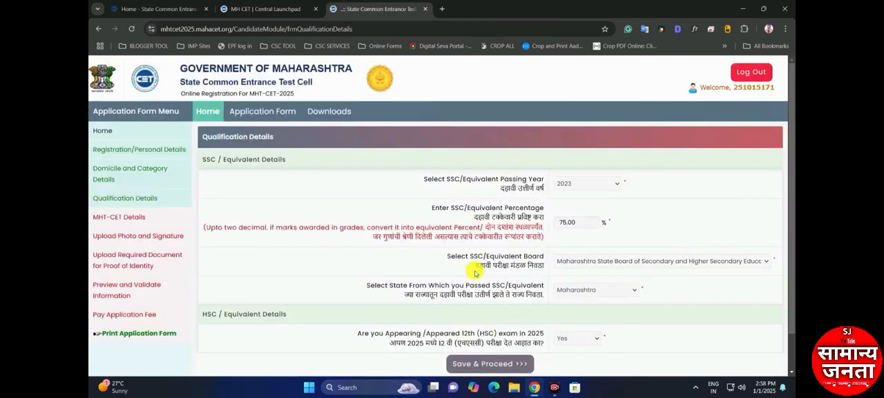
Review the prefilled SSC and HSC qualification details, and save them to proceed to the examination details
{"action": "left_click_drag", "start_coordinate": [419, 179], "coordinate": [509, 183]}
{"action": "left_click", "coordinate": [521, 182]}
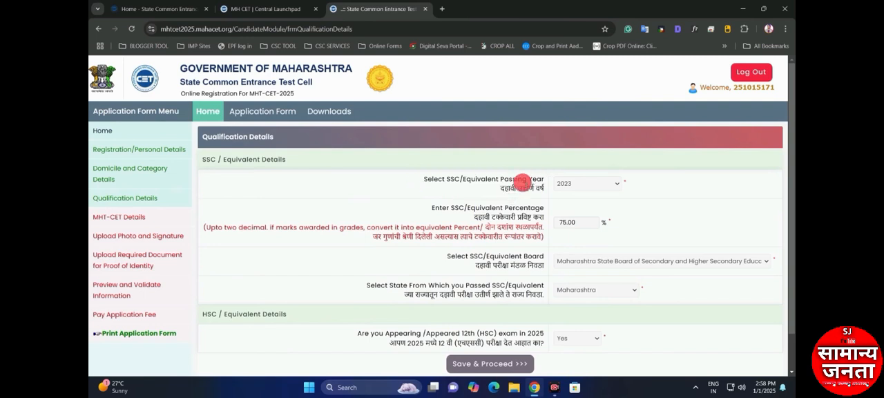
{"action": "scroll", "coordinate": [571, 200], "scroll_direction": "down", "scroll_amount": 1}
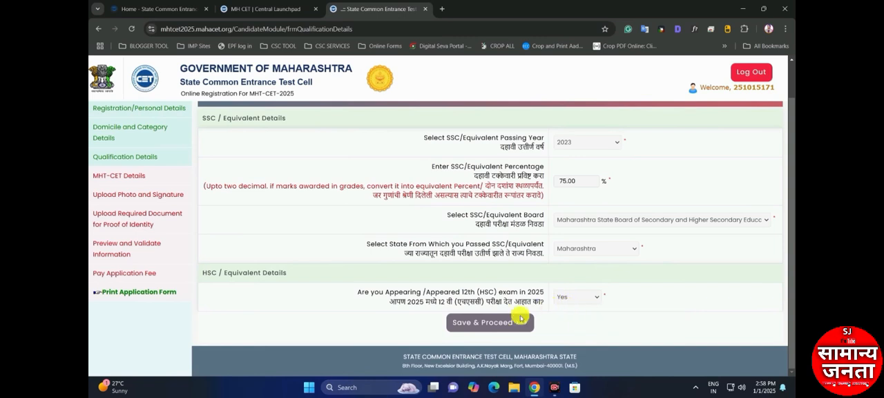
{"action": "left_click", "coordinate": [494, 323]}
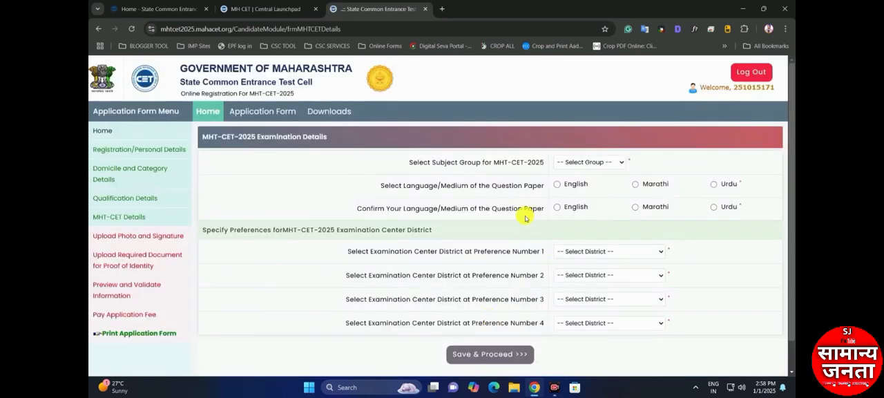
Try PCB and PCM as the MHT-CET-2025 subject group, and set it to Both(PCM and PCB)
{"action": "scroll", "coordinate": [497, 179], "scroll_direction": "down", "scroll_amount": 1}
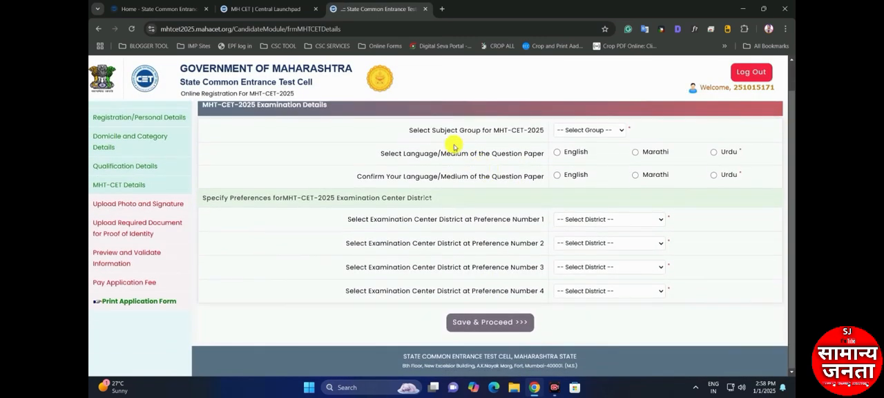
{"action": "left_click", "coordinate": [582, 133]}
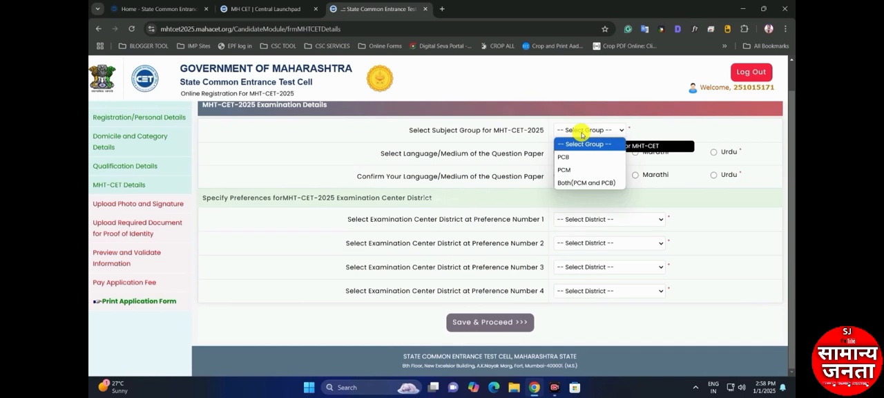
{"action": "left_click", "coordinate": [579, 156]}
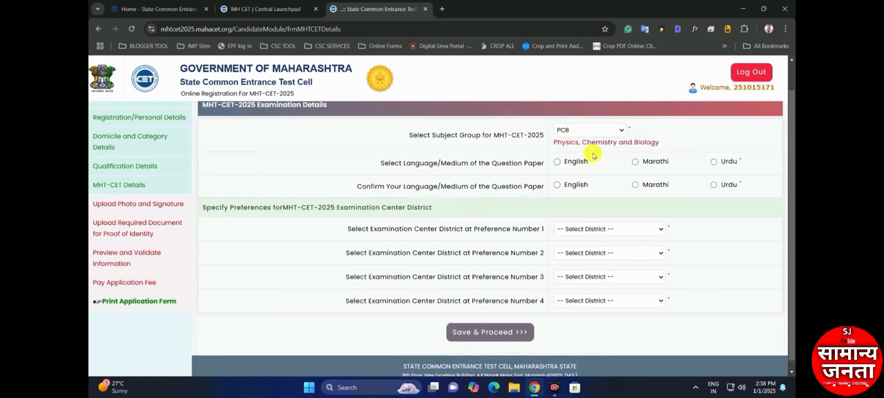
{"action": "left_click", "coordinate": [597, 132]}
{"action": "left_click", "coordinate": [578, 168]}
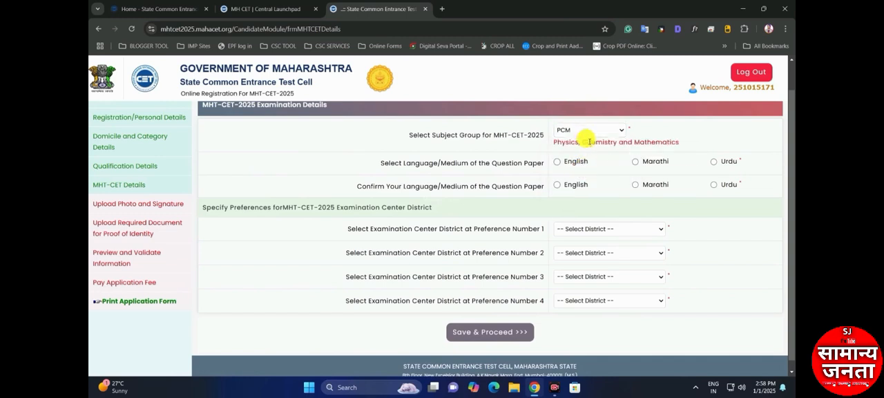
{"action": "left_click", "coordinate": [601, 132]}
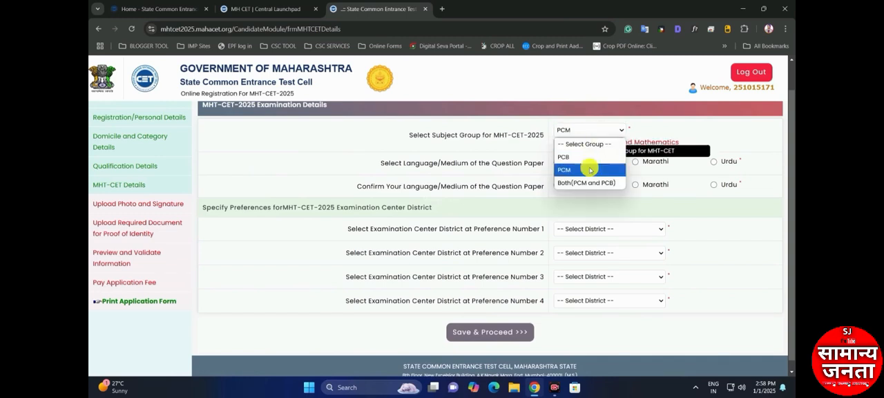
{"action": "left_click", "coordinate": [586, 184]}
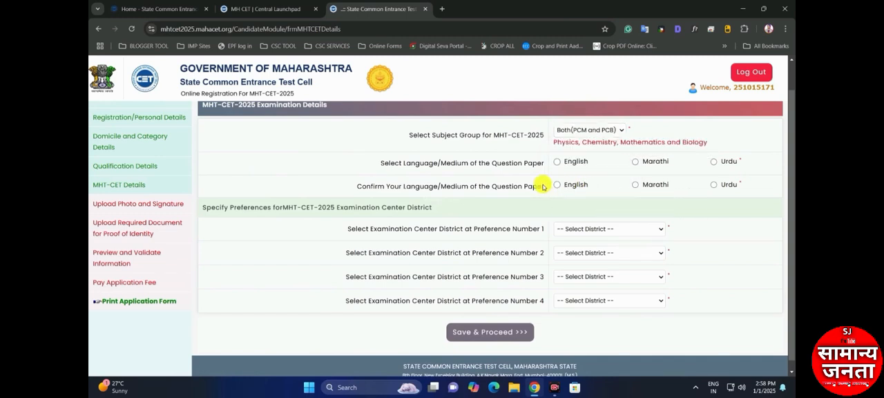
Try Marathi as the question paper language, and select and confirm English, acknowledging the language mismatch notices
{"action": "left_click", "coordinate": [635, 161]}
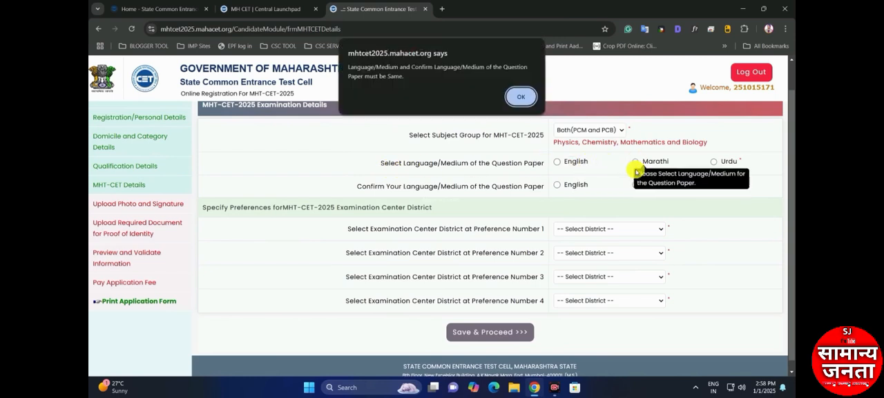
{"action": "left_click", "coordinate": [526, 97]}
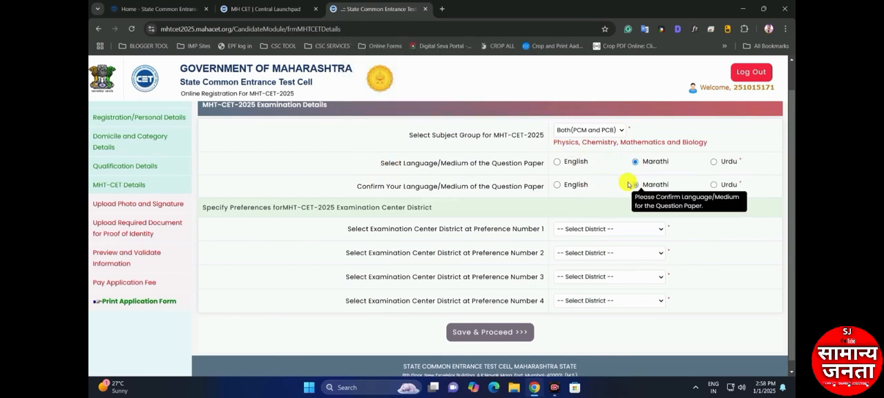
{"action": "left_click", "coordinate": [561, 163]}
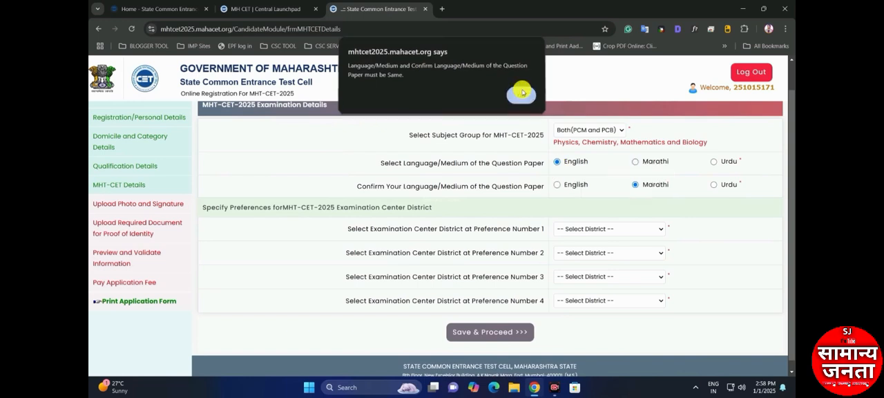
{"action": "left_click", "coordinate": [520, 94]}
{"action": "left_click", "coordinate": [557, 184]}
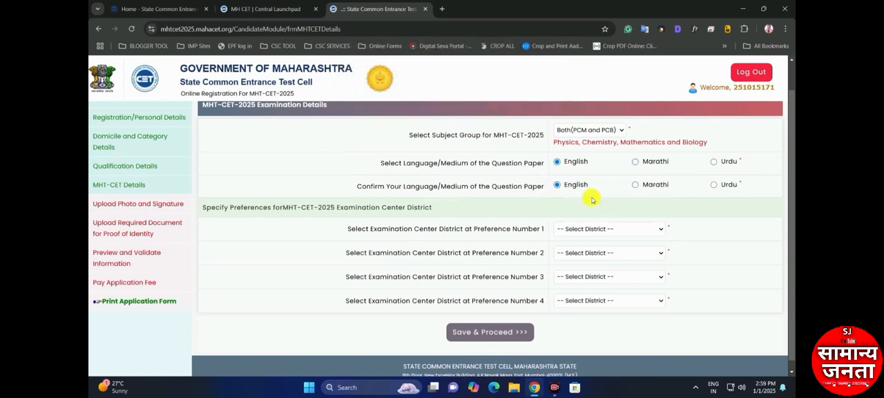
Select Pune as the examination center district at preference number 1
{"action": "left_click", "coordinate": [581, 234]}
{"action": "key", "text": "p"}
{"action": "key", "text": "p"}
{"action": "key", "text": "p"}
{"action": "key", "text": "Return"}
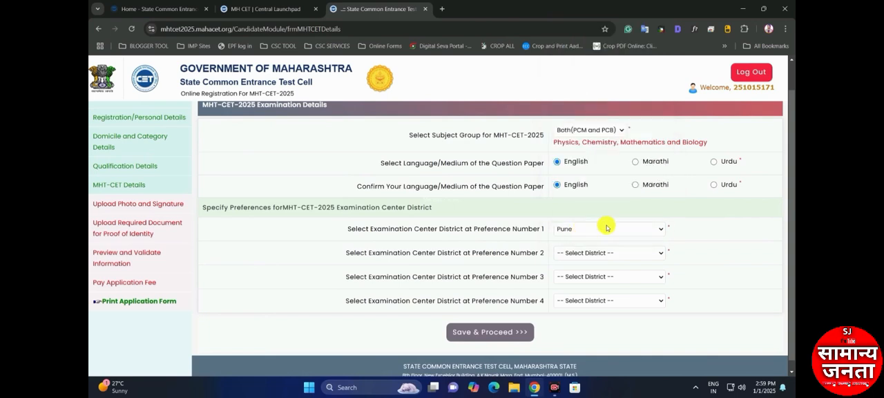
Select Satara as the examination center district at preference number 2
{"action": "left_click", "coordinate": [572, 254]}
{"action": "key", "text": "p"}
{"action": "key", "text": "p"}
{"action": "key", "text": "p"}
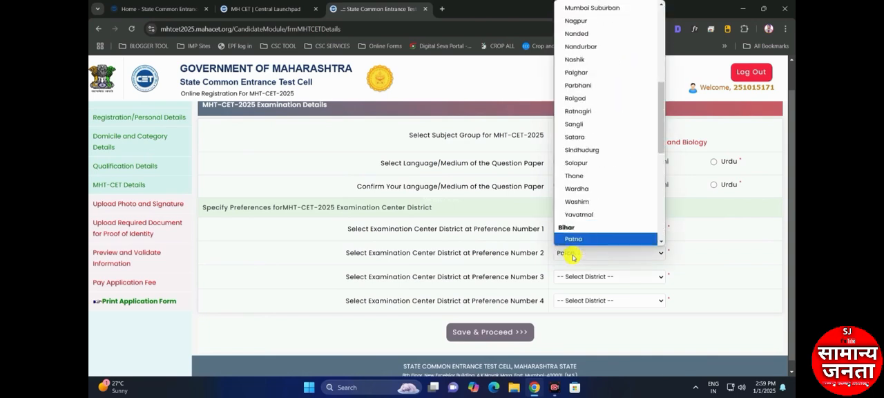
{"action": "key", "text": "p"}
{"action": "key", "text": "s"}
{"action": "key", "text": "s"}
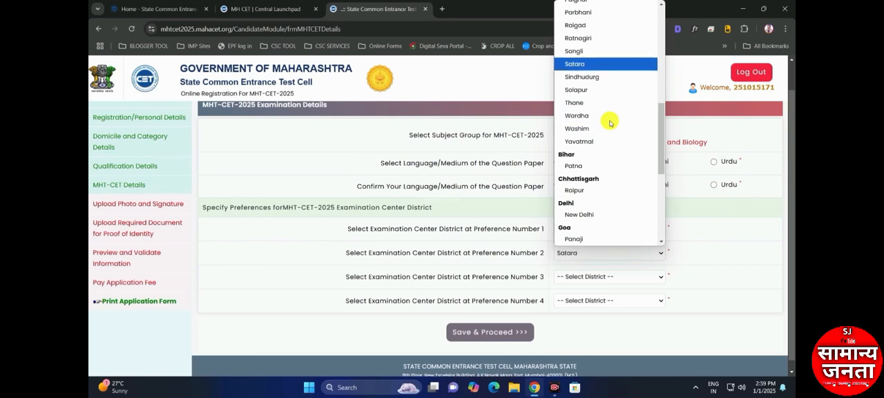
{"action": "key", "text": "Return"}
Select Solapur as the examination center district at preference number 3
{"action": "left_click", "coordinate": [584, 278]}
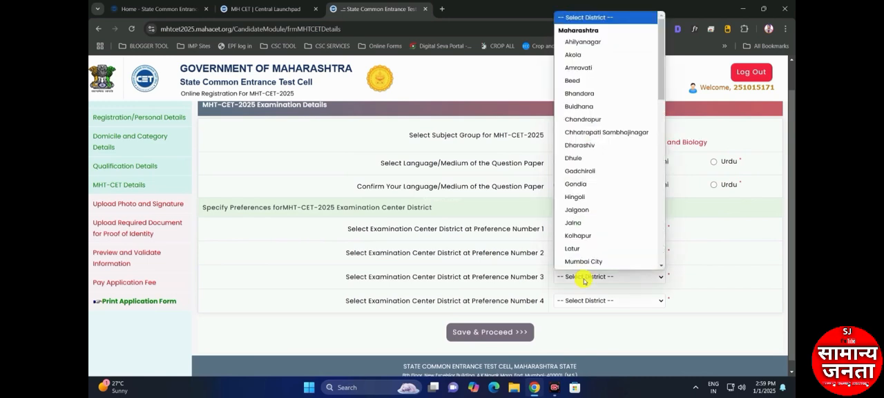
{"action": "scroll", "coordinate": [594, 86], "scroll_direction": "down", "scroll_amount": 3}
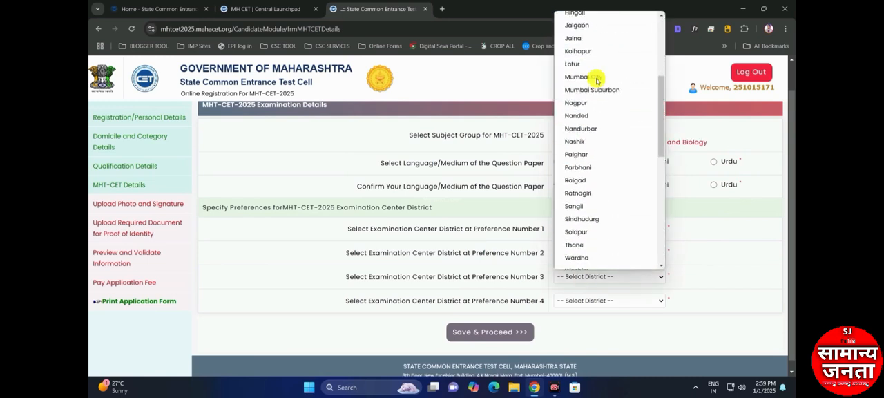
{"action": "key", "text": "Down"}
{"action": "key", "text": "Down"}
{"action": "key", "text": "Down"}
{"action": "key", "text": "Down"}
{"action": "key", "text": "Return"}
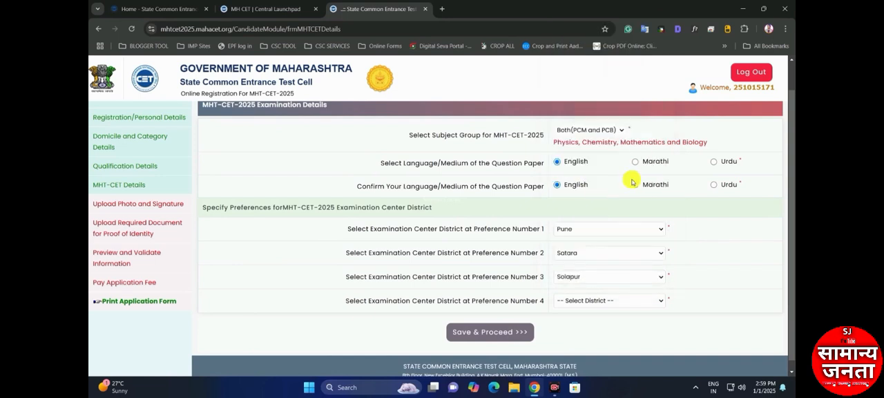
Select Kolhapur as the examination center district at preference number 4, and save the examination details to proceed
{"action": "left_click", "coordinate": [579, 305]}
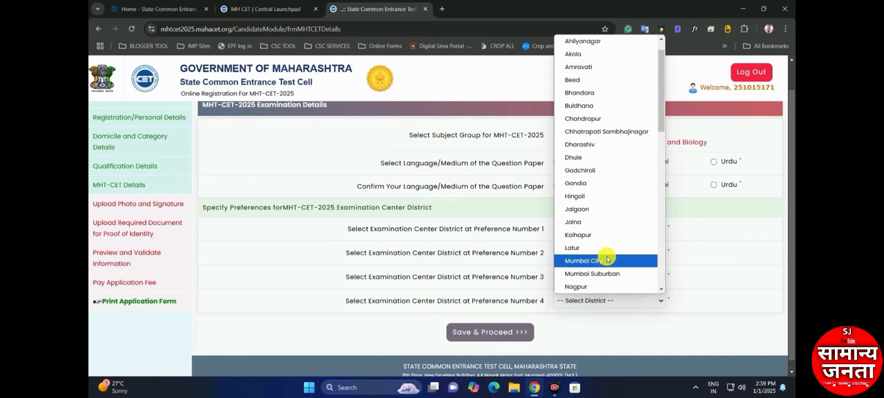
{"action": "key", "text": "k"}
{"action": "key", "text": "k"}
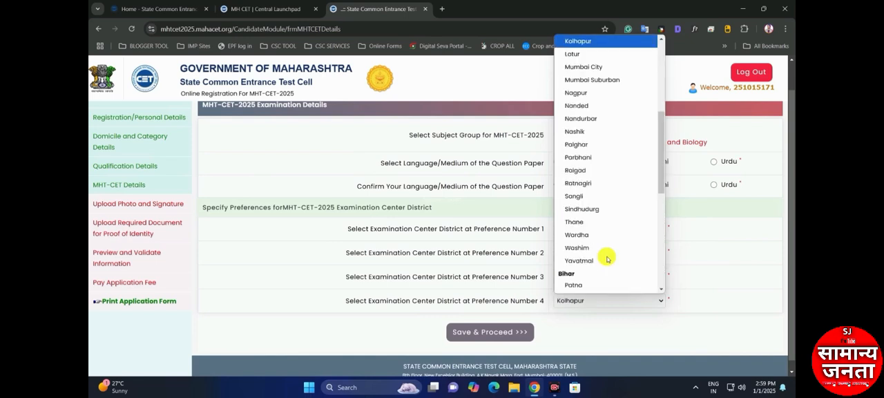
{"action": "key", "text": "Return"}
{"action": "scroll", "coordinate": [570, 310], "scroll_direction": "down", "scroll_amount": 1}
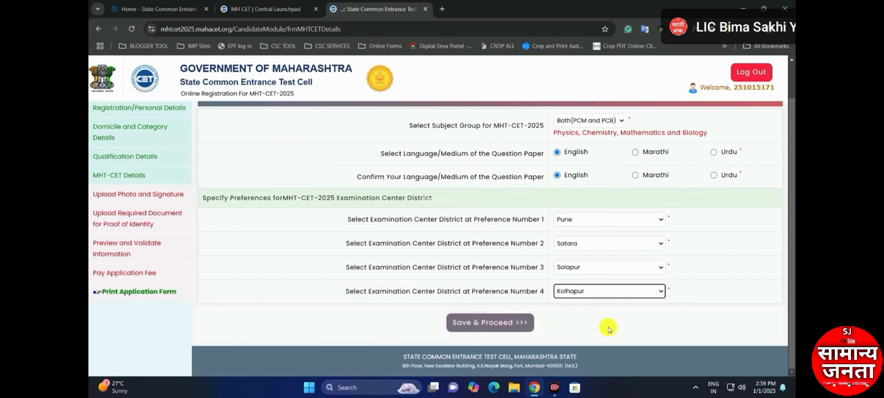
{"action": "left_click", "coordinate": [486, 319]}
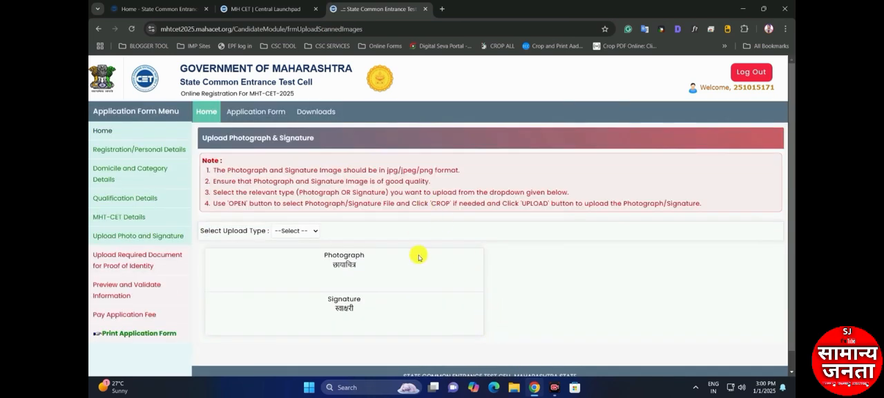
Choose Photograph as the upload type, review the photo requirements in the self confirmation, and dismiss it
{"action": "left_click_drag", "start_coordinate": [210, 231], "coordinate": [274, 231]}
{"action": "left_click", "coordinate": [264, 230]}
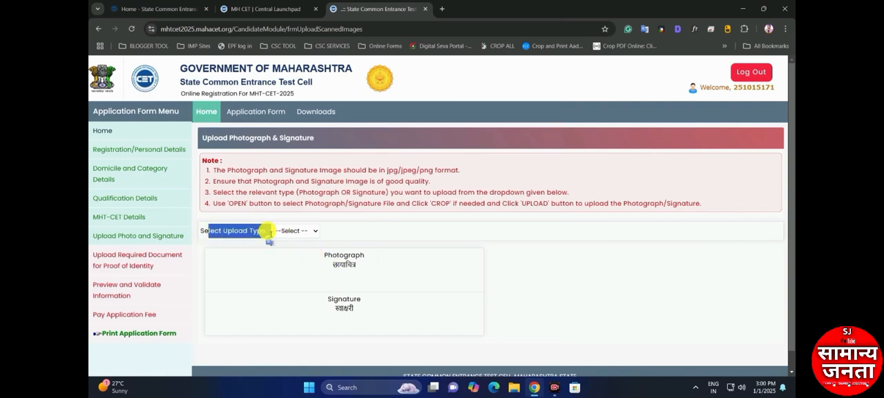
{"action": "left_click", "coordinate": [295, 231]}
{"action": "left_click", "coordinate": [302, 258]}
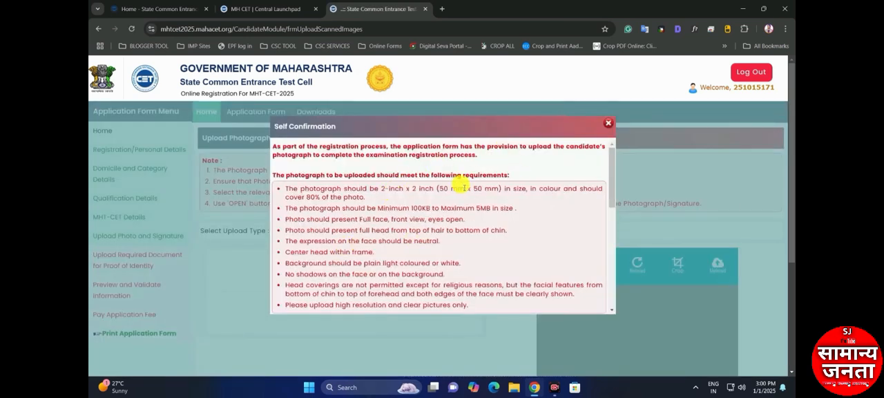
{"action": "scroll", "coordinate": [331, 198], "scroll_direction": "down", "scroll_amount": 3}
{"action": "scroll", "coordinate": [331, 193], "scroll_direction": "up", "scroll_amount": 3}
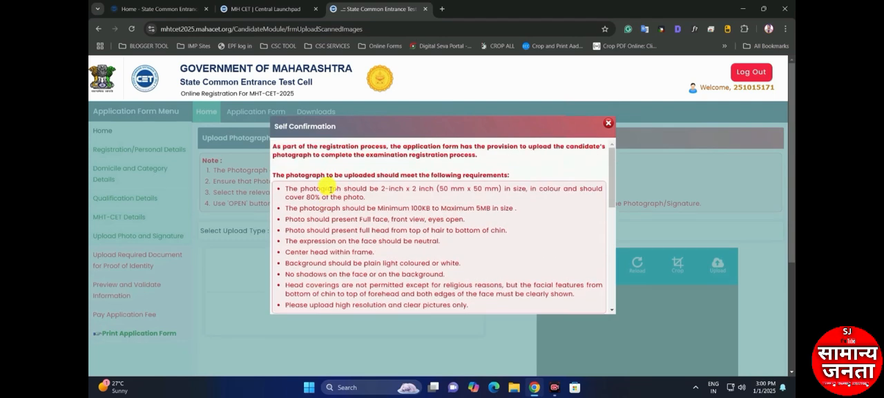
{"action": "left_click", "coordinate": [607, 122]}
Choose Photograph as the upload type again, and accept the self confirmation of the photo requirements
{"action": "scroll", "coordinate": [517, 227], "scroll_direction": "down", "scroll_amount": 1}
{"action": "left_click", "coordinate": [304, 211]}
{"action": "left_click", "coordinate": [302, 238]}
{"action": "scroll", "coordinate": [529, 223], "scroll_direction": "down", "scroll_amount": 5}
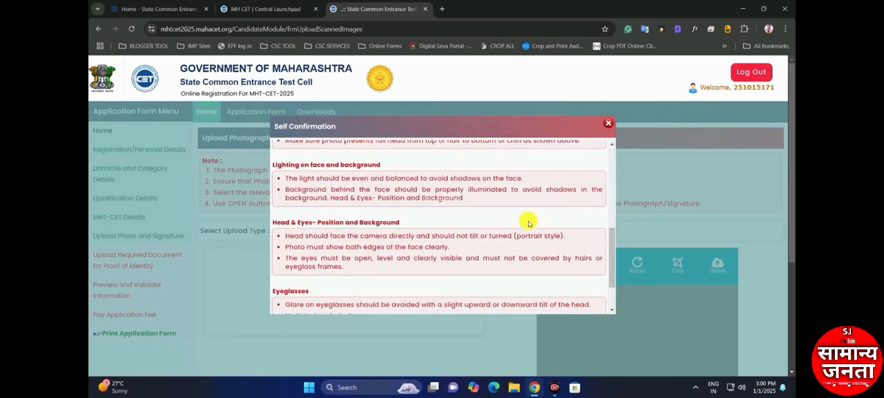
{"action": "left_click", "coordinate": [439, 290]}
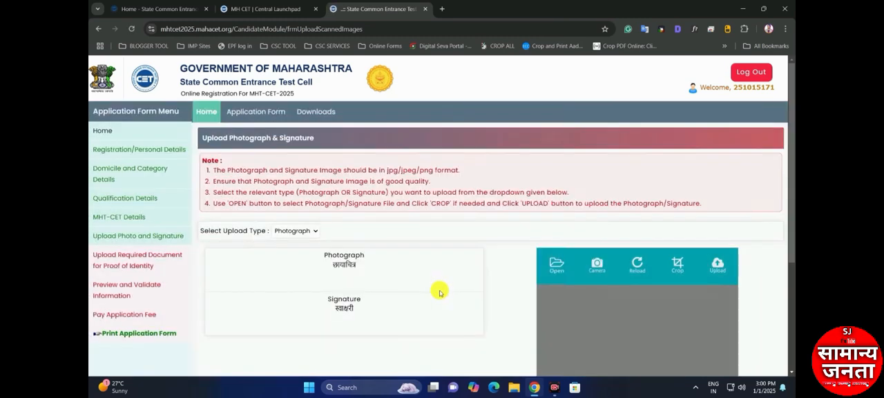
Open the candidate's photograph file and upload it to the application
{"action": "scroll", "coordinate": [448, 274], "scroll_direction": "down", "scroll_amount": 2}
{"action": "scroll", "coordinate": [497, 269], "scroll_direction": "up", "scroll_amount": 1}
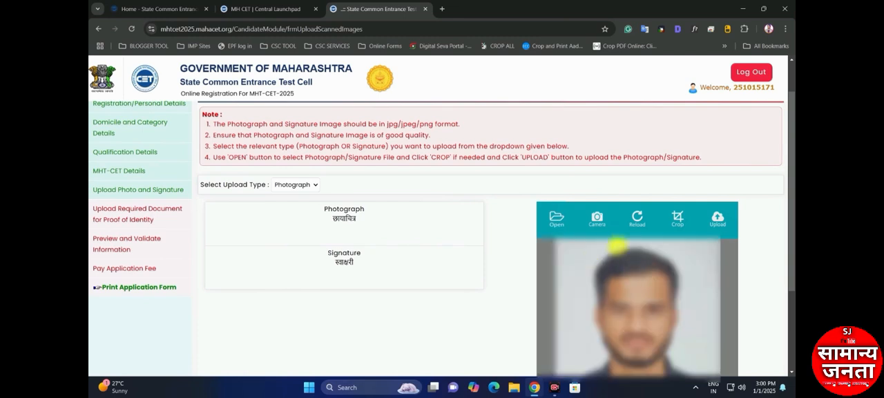
{"action": "left_click", "coordinate": [718, 219]}
{"action": "scroll", "coordinate": [337, 299], "scroll_direction": "down", "scroll_amount": 2}
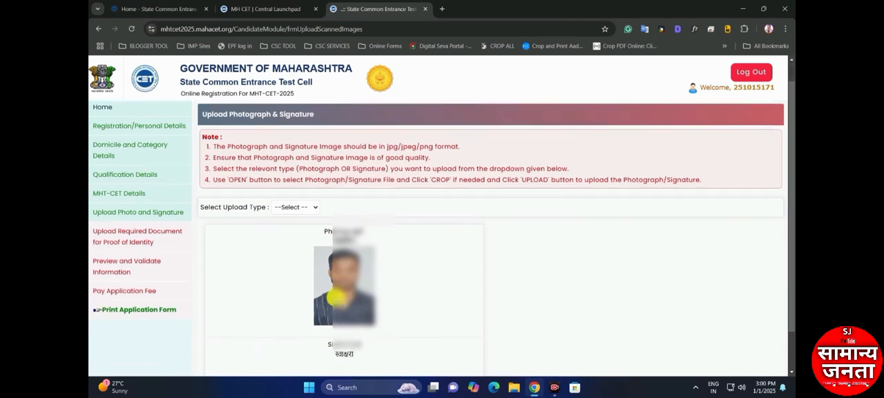
Upload the candidate's signature image with the Signature upload type, and proceed to the proof of identity documents
{"action": "scroll", "coordinate": [373, 260], "scroll_direction": "up", "scroll_amount": 1}
{"action": "left_click", "coordinate": [294, 207]}
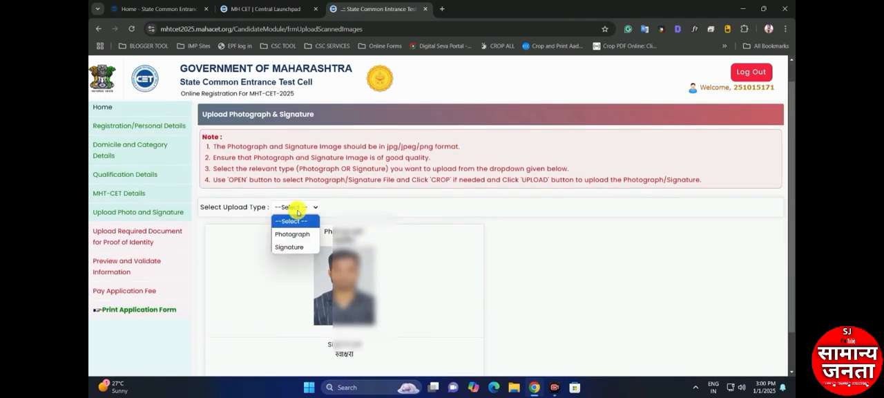
{"action": "left_click", "coordinate": [295, 247]}
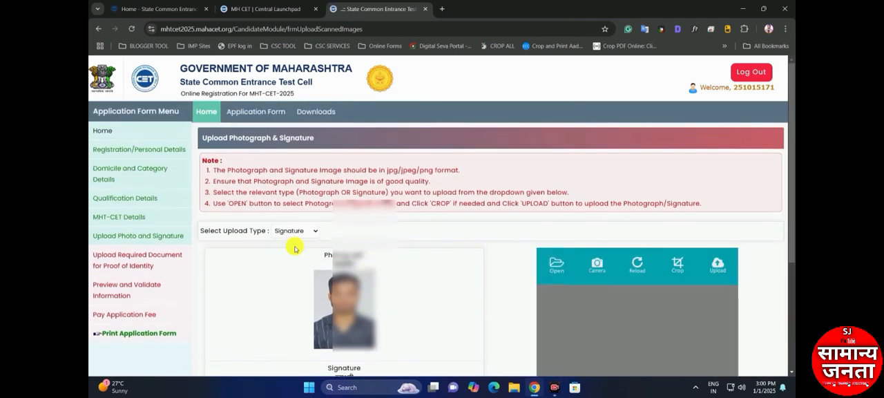
{"action": "left_click", "coordinate": [556, 265]}
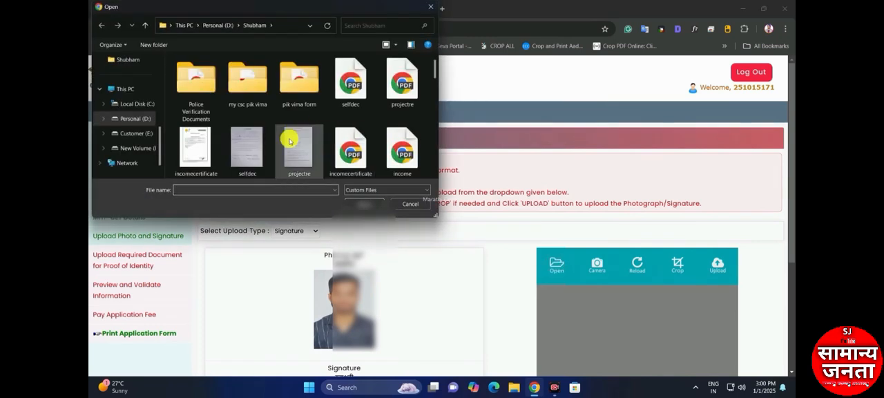
{"action": "double_click", "coordinate": [292, 138]}
{"action": "left_click", "coordinate": [717, 264]}
{"action": "scroll", "coordinate": [451, 322], "scroll_direction": "down", "scroll_amount": 2}
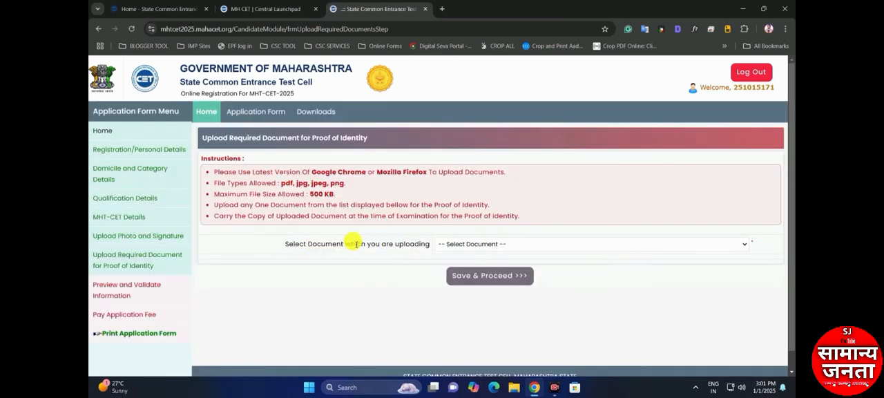
Choose Aadhaar Card as the proof of identity document, and open and upload its file
{"action": "left_click", "coordinate": [487, 244]}
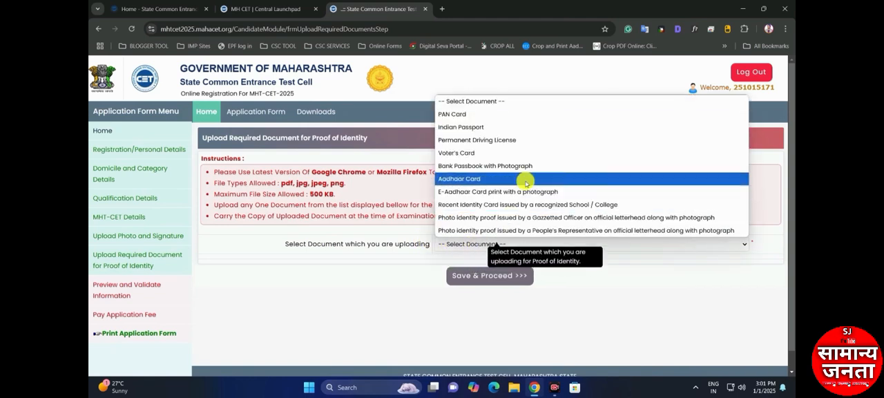
{"action": "left_click", "coordinate": [496, 177]}
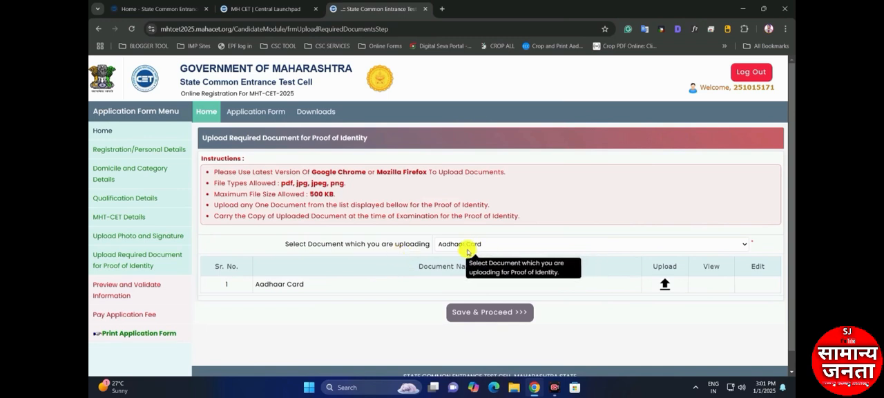
{"action": "left_click", "coordinate": [665, 284]}
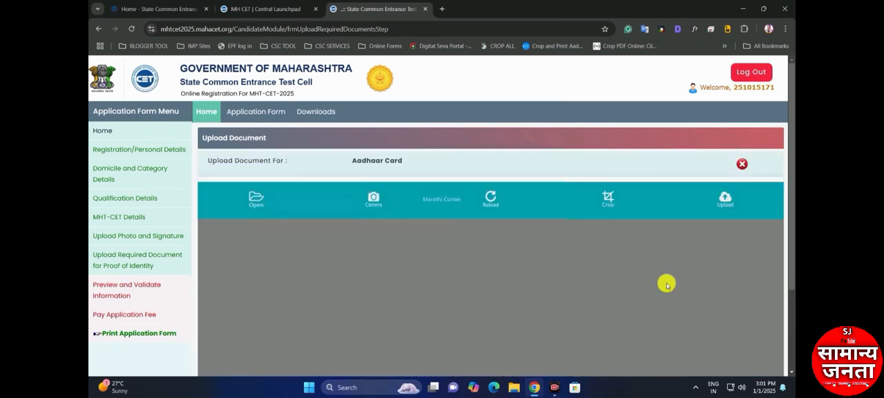
{"action": "left_click", "coordinate": [254, 199]}
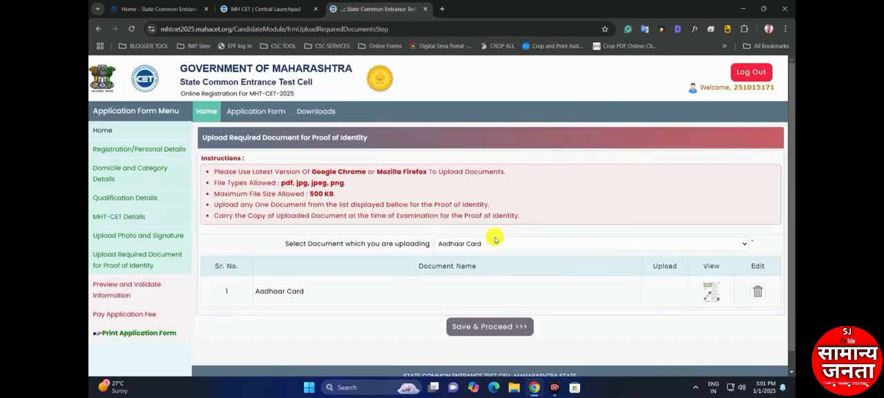
Check the accepted identity documents and upload instructions, and save to proceed to the application preview
{"action": "scroll", "coordinate": [403, 283], "scroll_direction": "down", "scroll_amount": 1}
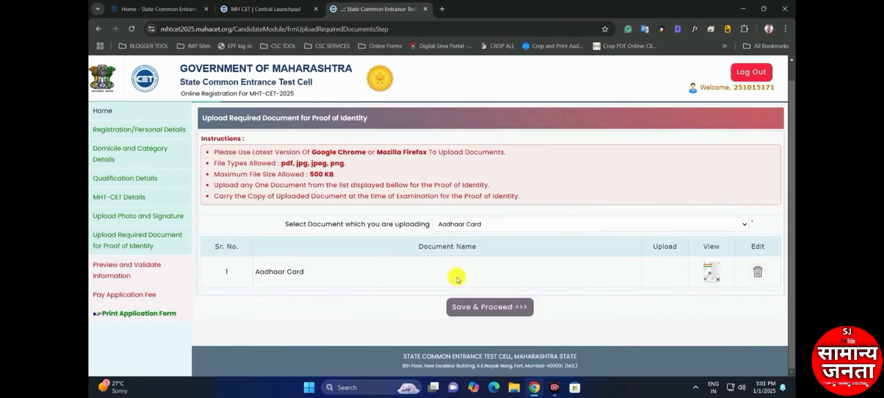
{"action": "left_click", "coordinate": [459, 225]}
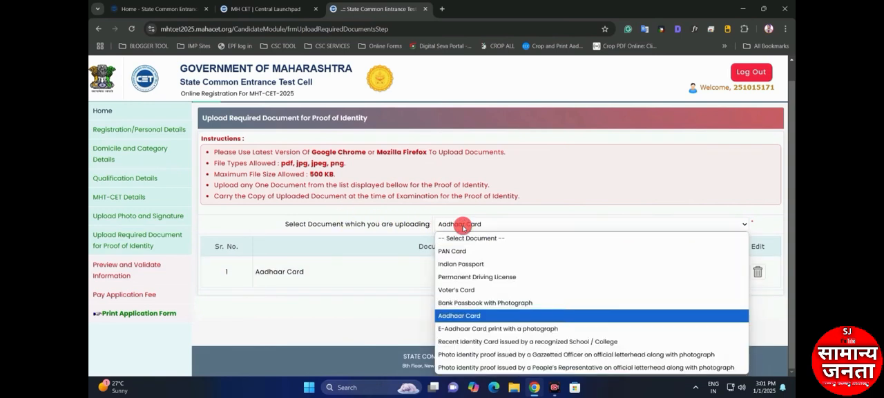
{"action": "left_click", "coordinate": [306, 178]}
{"action": "left_click_drag", "start_coordinate": [289, 164], "coordinate": [336, 177]}
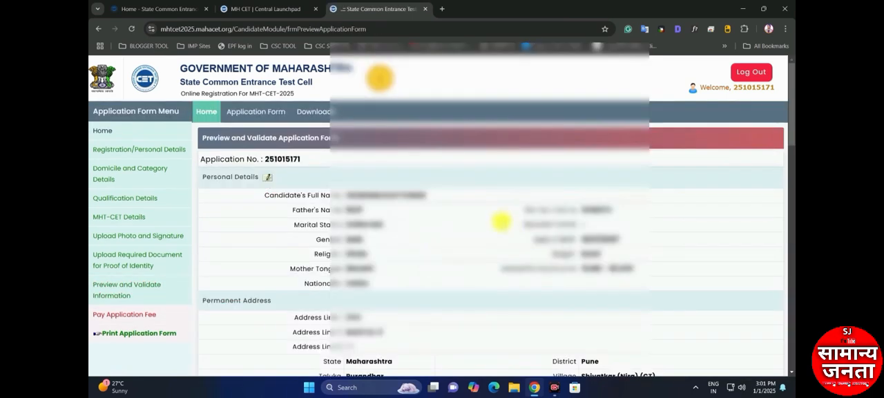
Review the application form preview through to the uploaded document, and confirm proceeding to payment
{"action": "scroll", "coordinate": [470, 153], "scroll_direction": "down", "scroll_amount": 15}
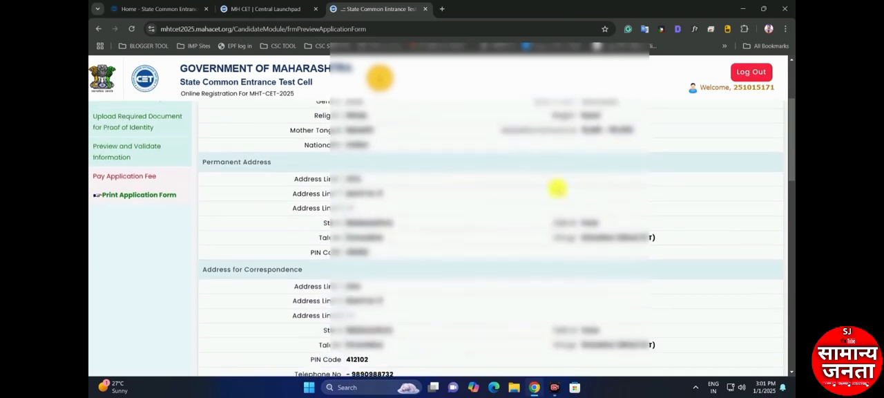
{"action": "scroll", "coordinate": [546, 276], "scroll_direction": "down", "scroll_amount": 6}
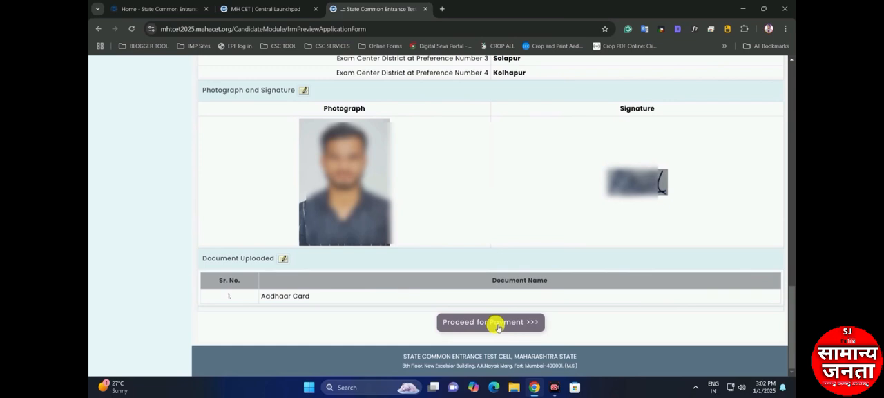
{"action": "left_click", "coordinate": [497, 324]}
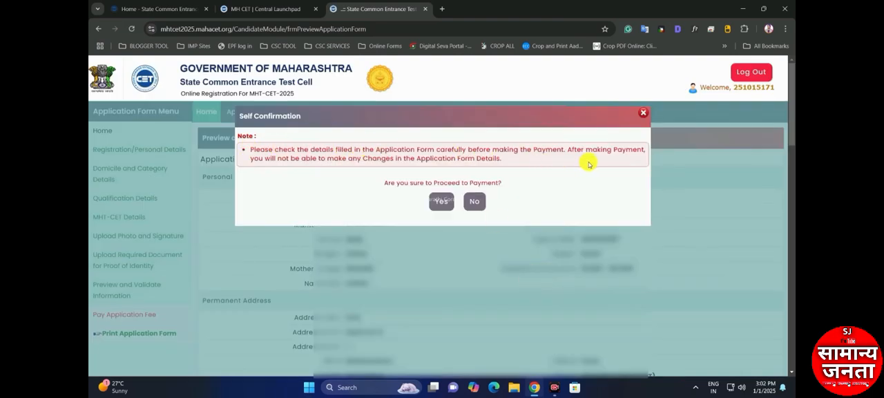
{"action": "left_click", "coordinate": [442, 202]}
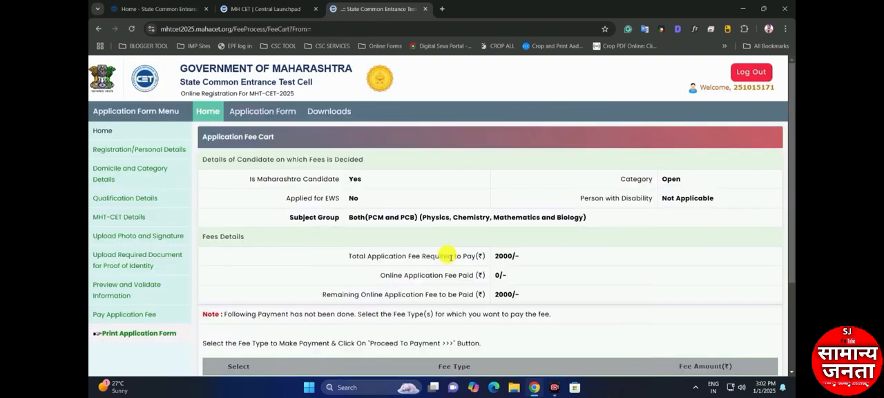
Review the fee details in the application fee cart, and select the Application Fee for payment
{"action": "scroll", "coordinate": [548, 255], "scroll_direction": "down", "scroll_amount": 3}
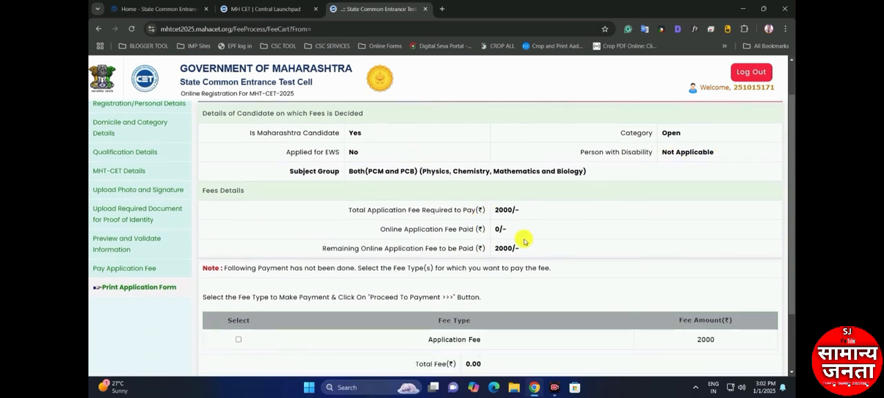
{"action": "scroll", "coordinate": [479, 322], "scroll_direction": "down", "scroll_amount": 1}
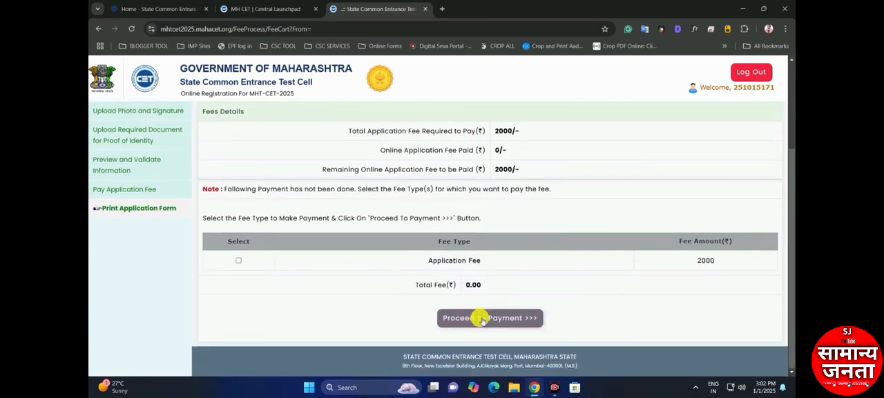
{"action": "left_click_drag", "start_coordinate": [460, 284], "coordinate": [497, 285]}
{"action": "left_click", "coordinate": [458, 285]}
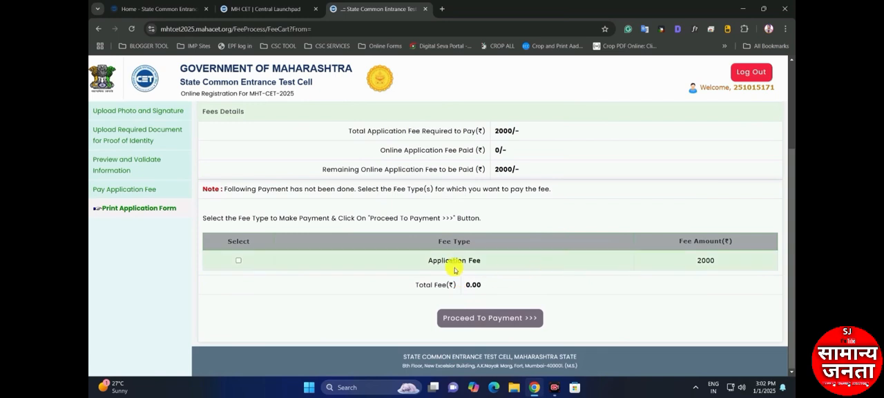
{"action": "left_click", "coordinate": [238, 260]}
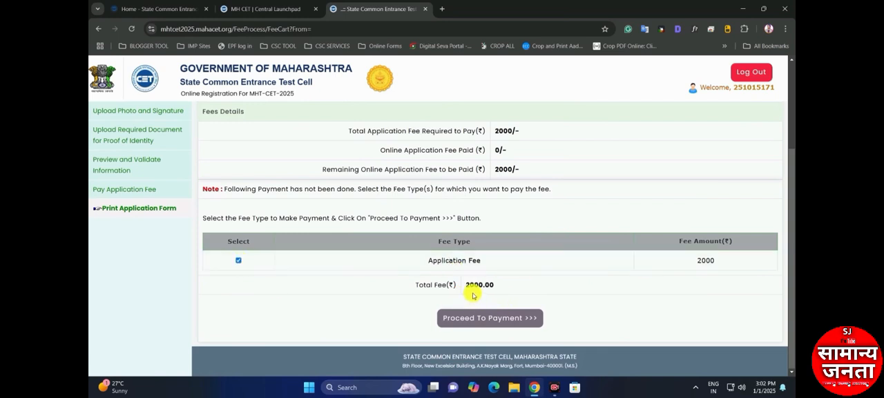